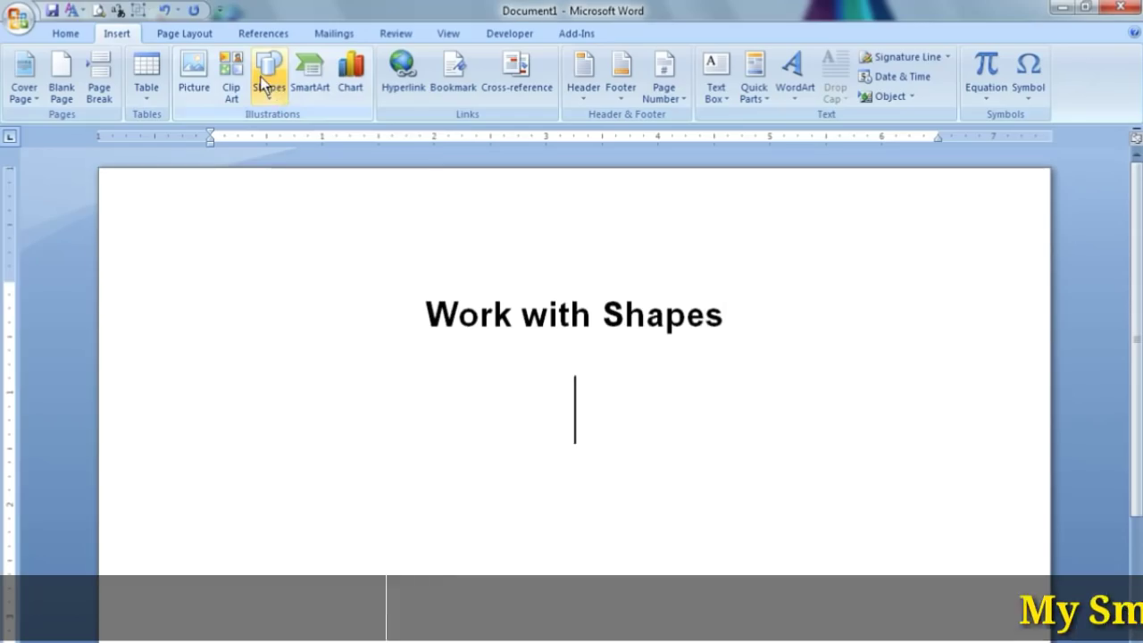
Step: Draw a 1.61" by 2.02" rectangle below the 'Work with Shapes' title
left_click(268, 76)
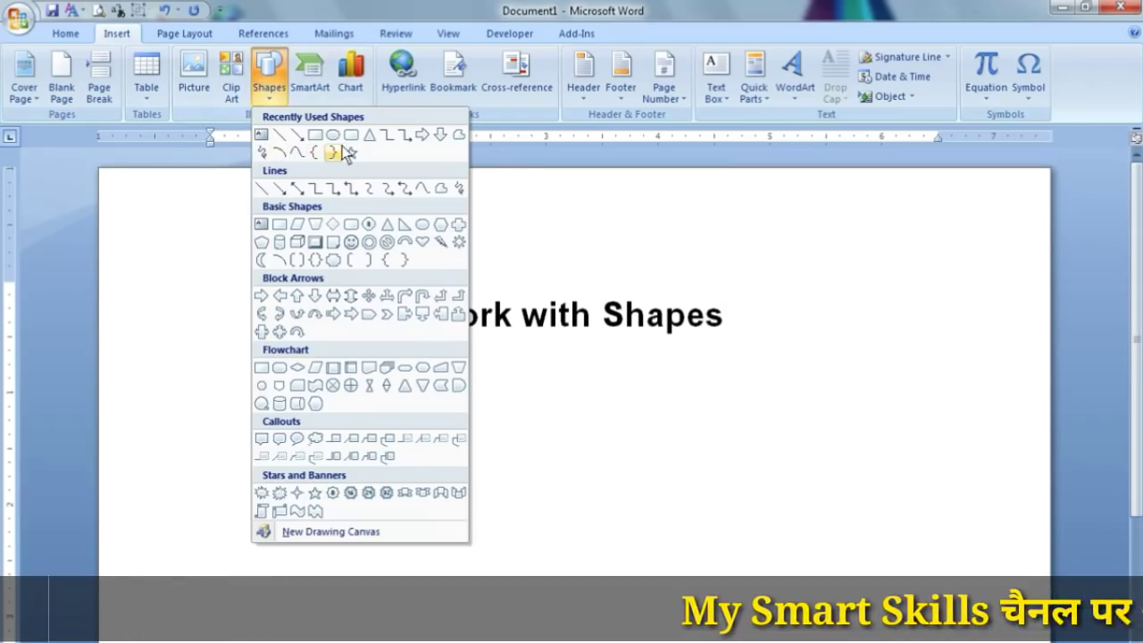
key("Escape")
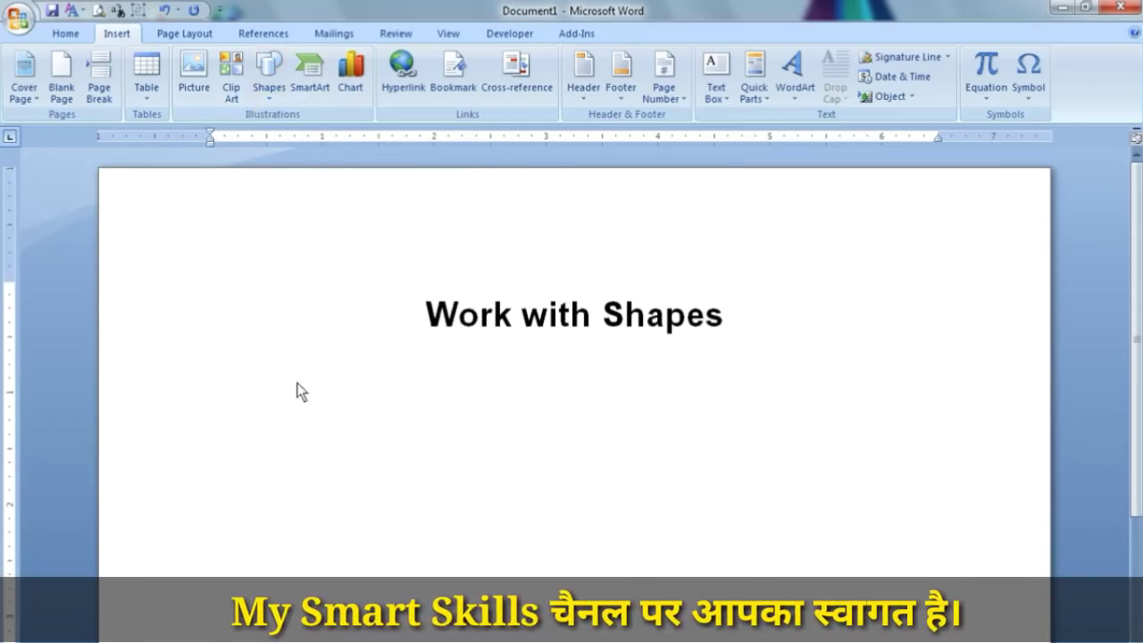
left_click_drag(264, 402, 492, 581)
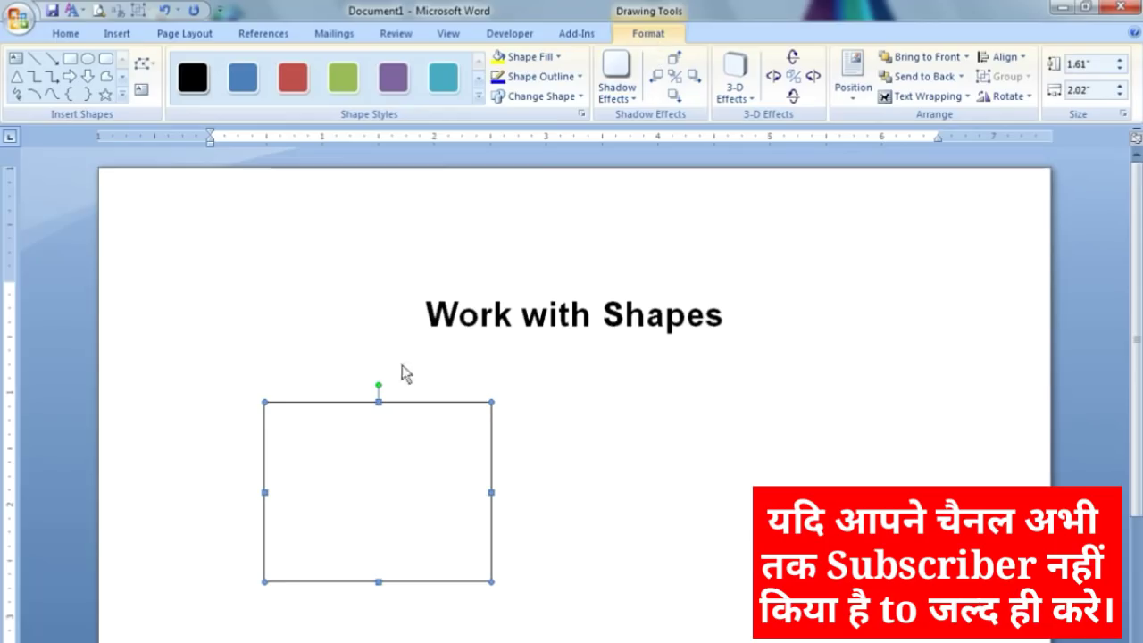
left_click(631, 477)
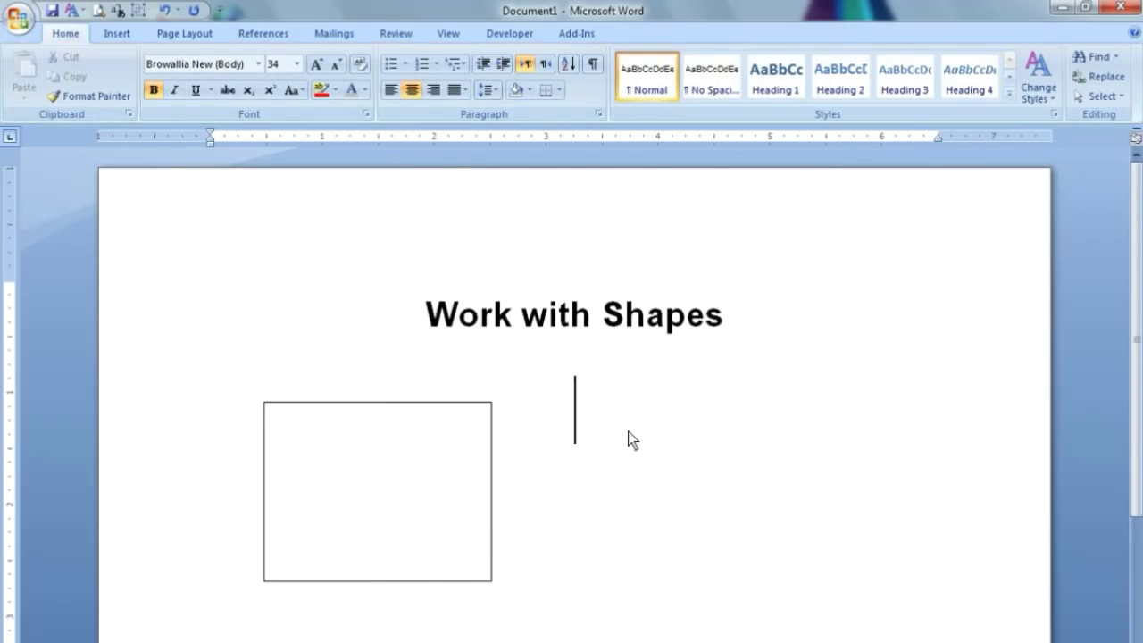
left_click(394, 499)
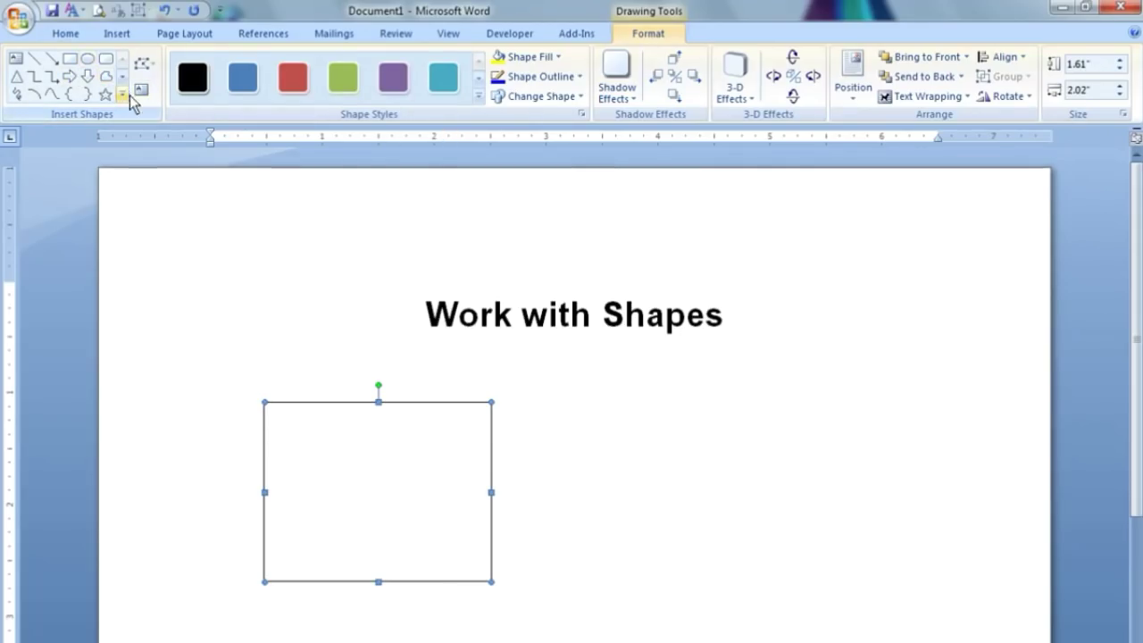
Step: Change the rectangle into a rounded rectangle, then into an oval
left_click(86, 58)
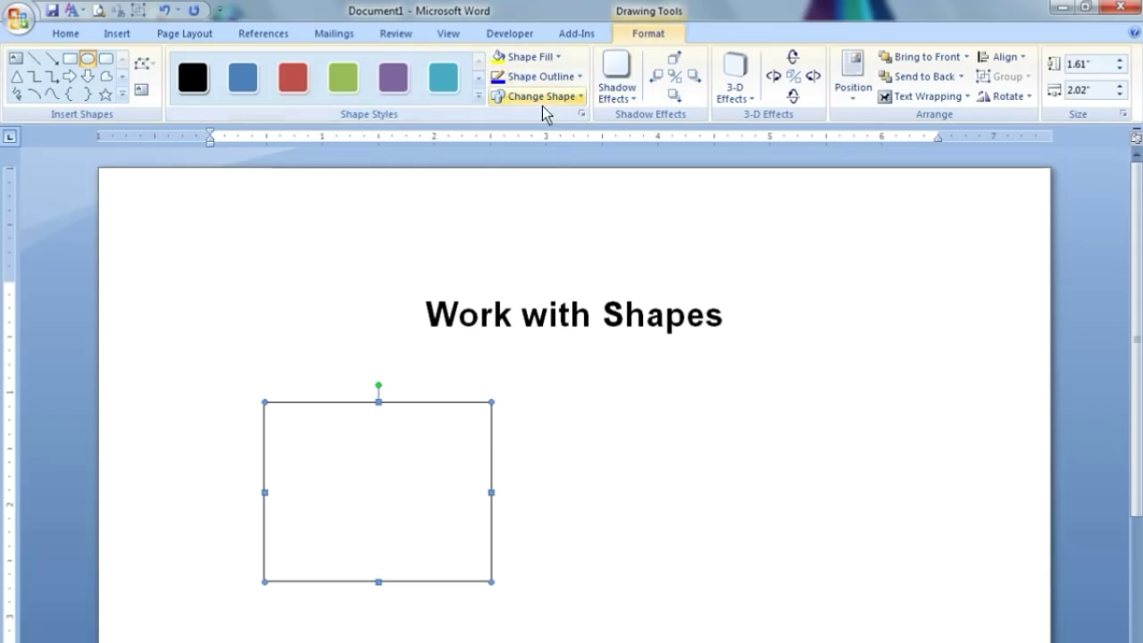
left_click(579, 100)
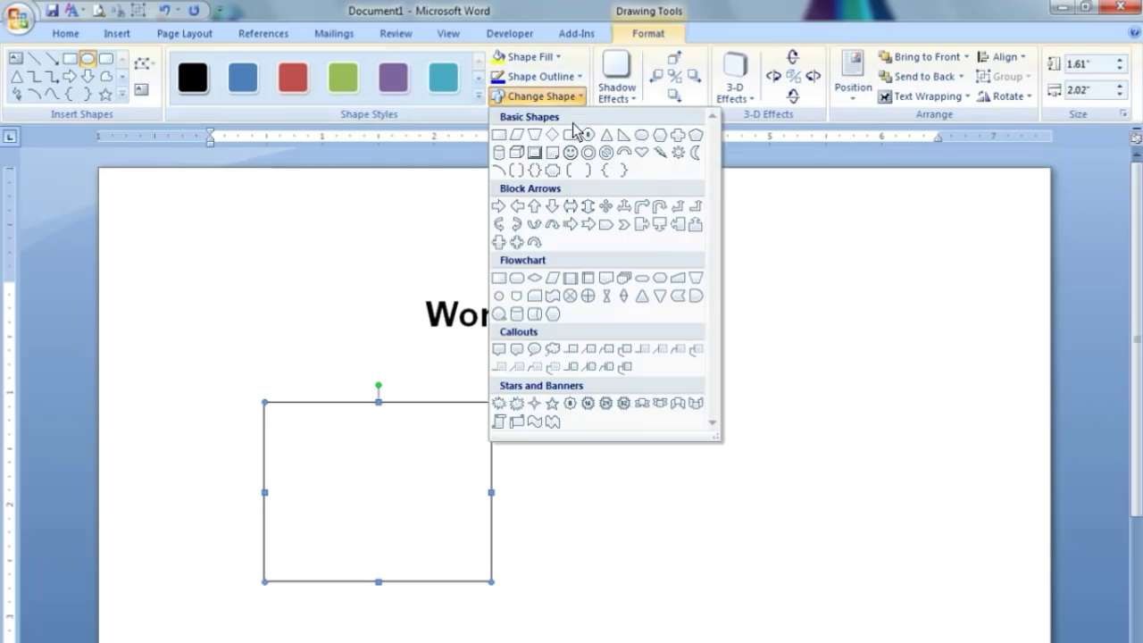
left_click(568, 136)
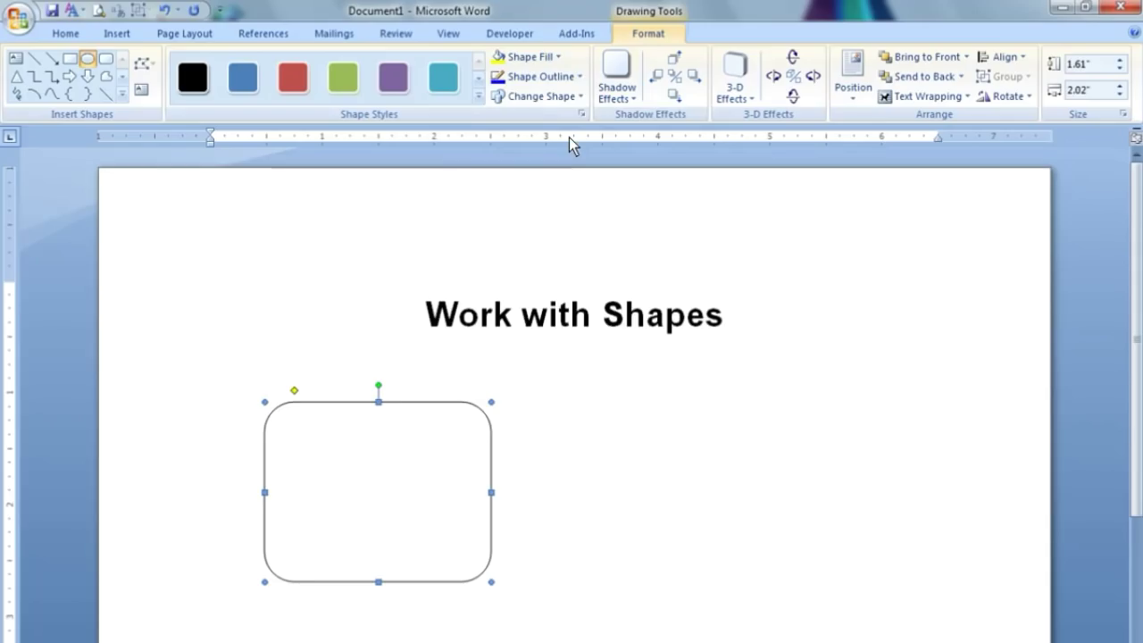
left_click(580, 99)
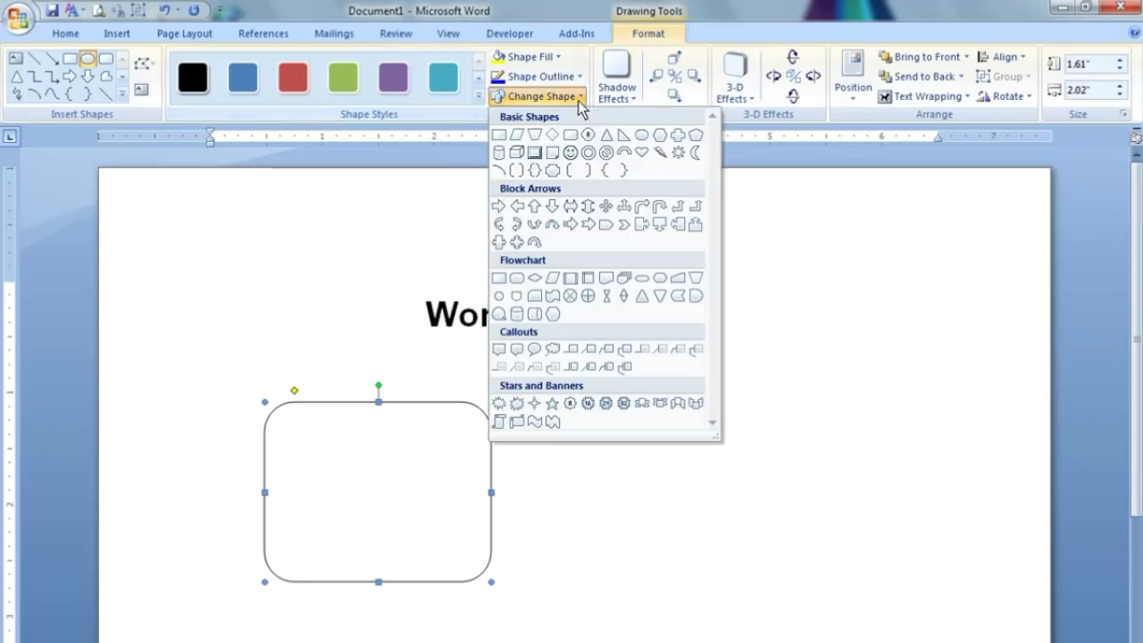
left_click(642, 135)
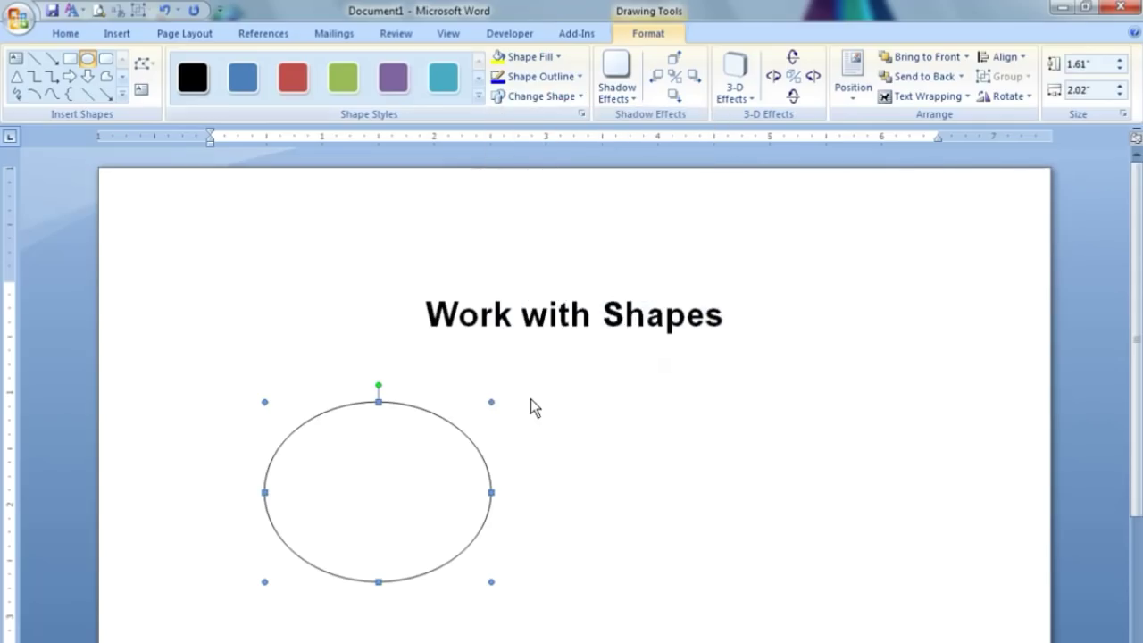
Step: Change the oval into a donut, then into a sun shape
left_click(580, 99)
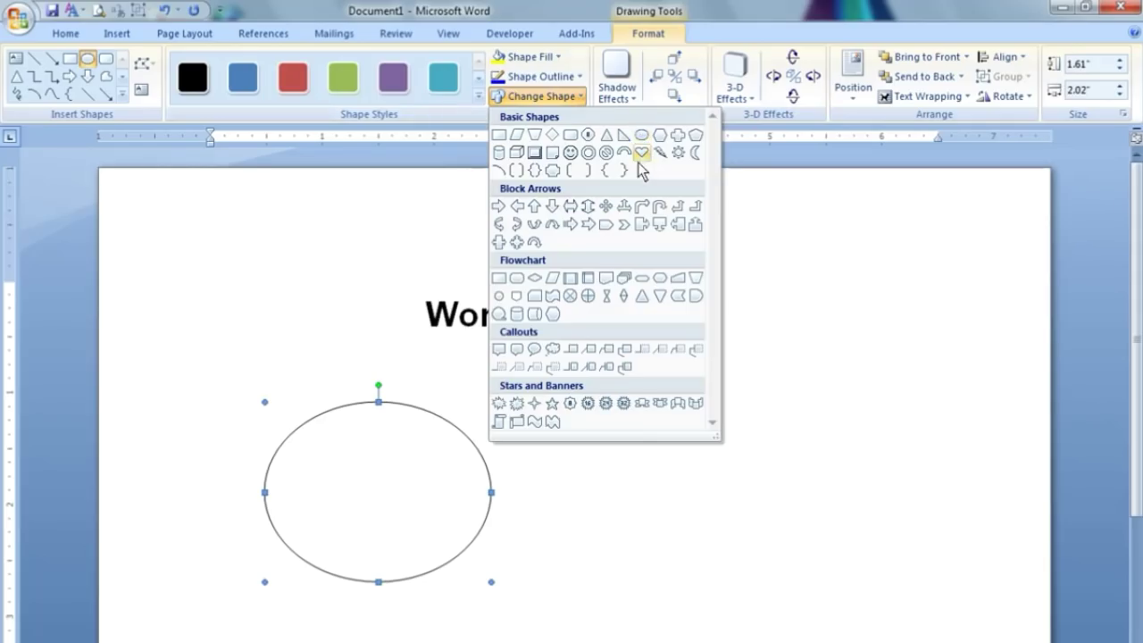
left_click(587, 154)
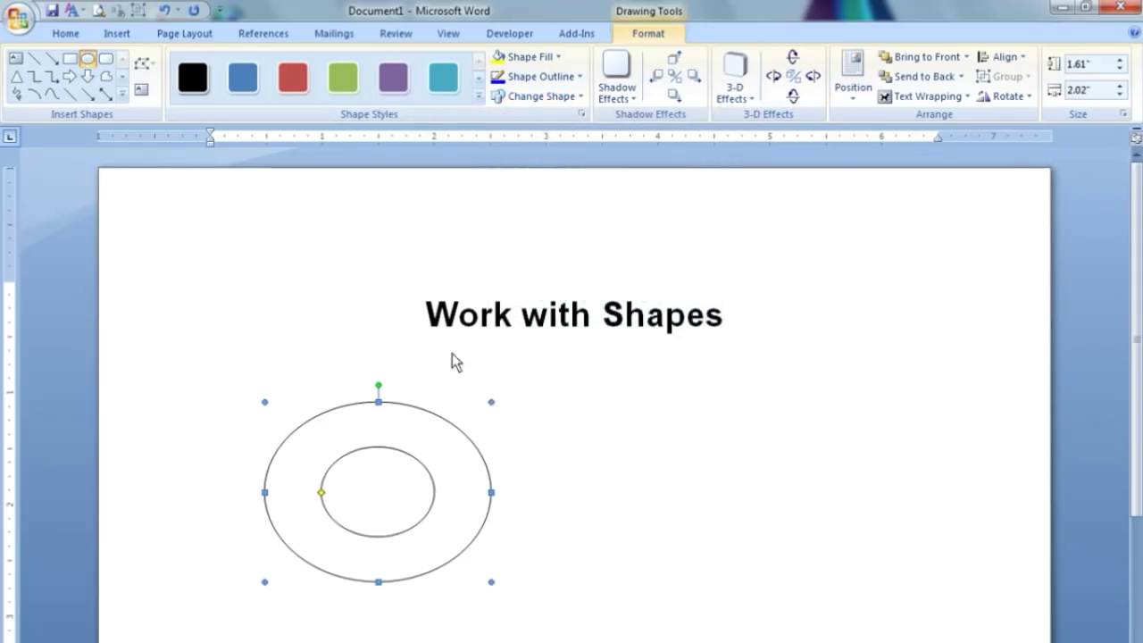
left_click(566, 98)
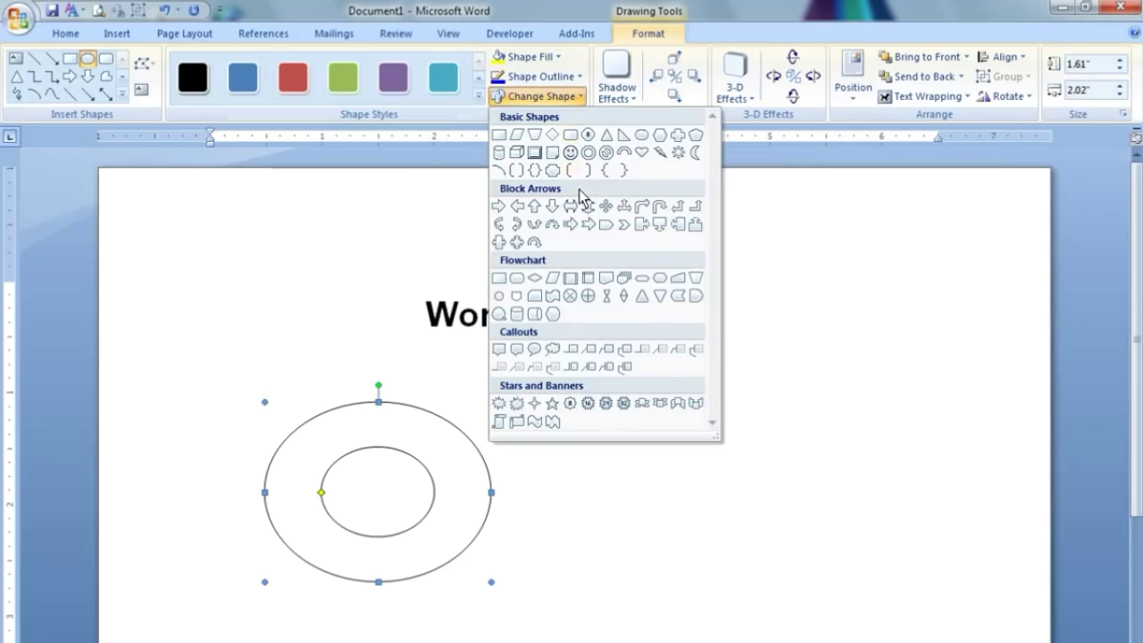
left_click(678, 151)
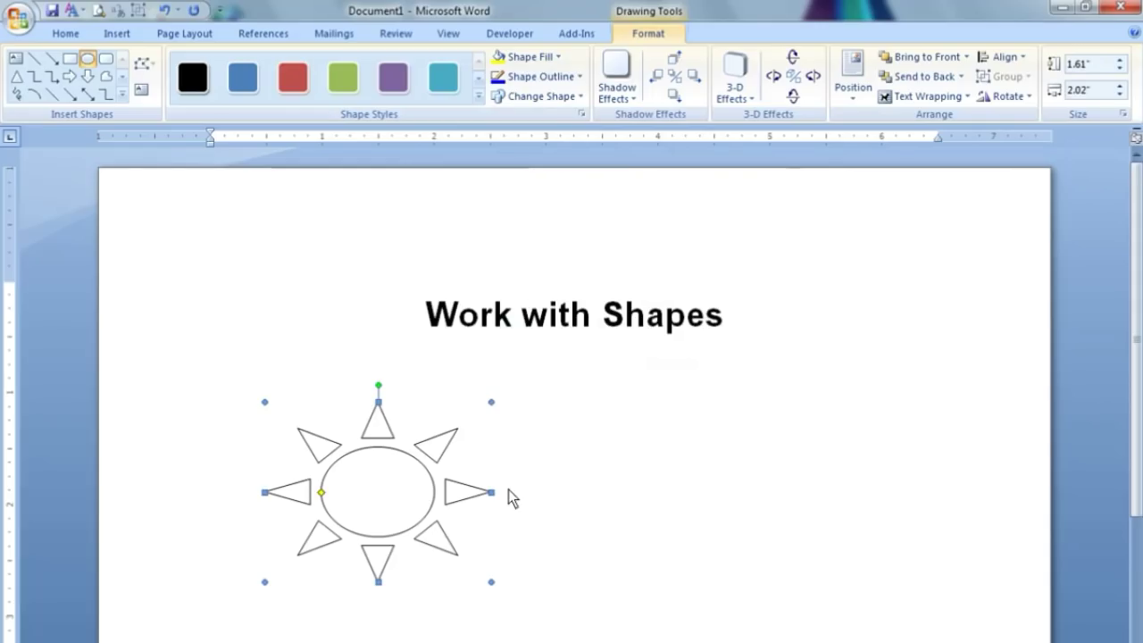
left_click(540, 96)
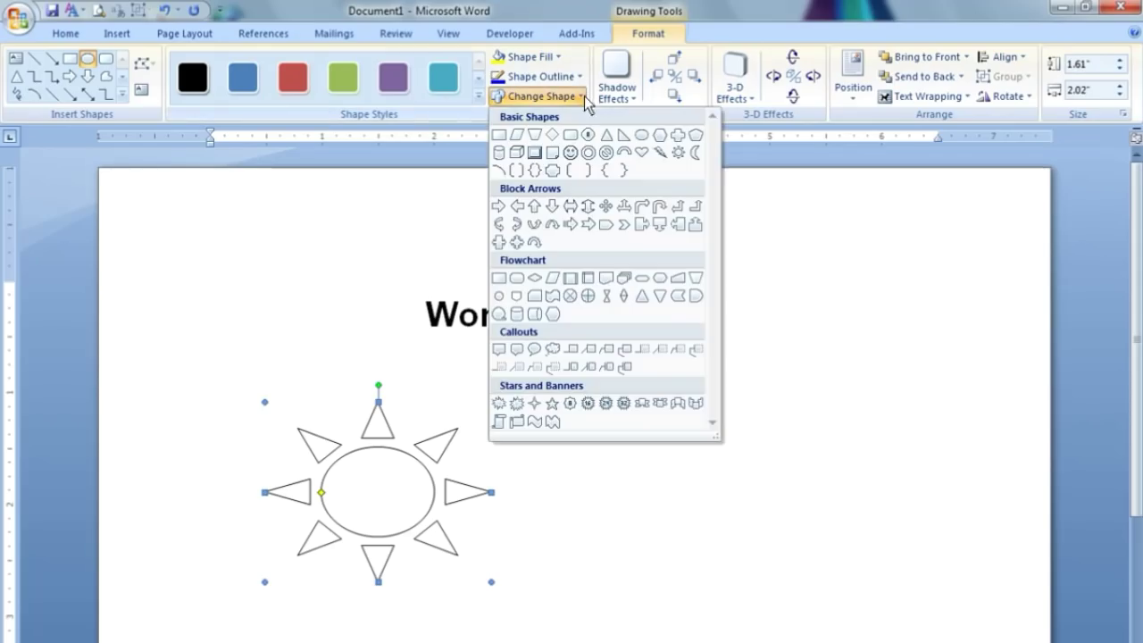
left_click(324, 367)
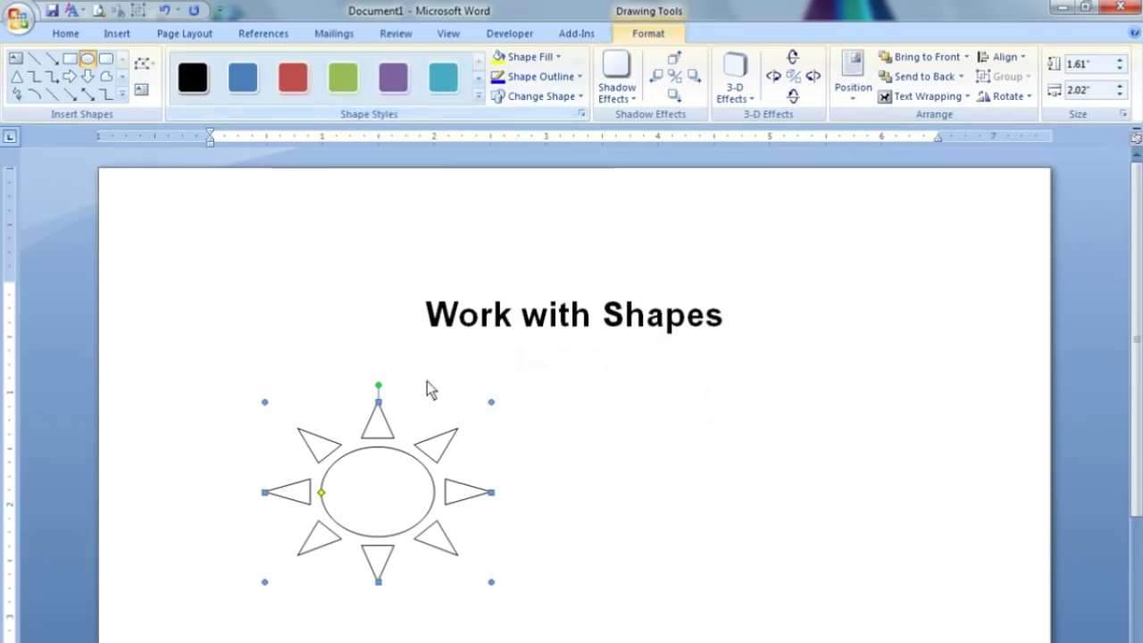
left_click(478, 94)
Step: Try purple, cyan and black styles on the sun, ending with orange Center Gradient - Accent 6
left_click(394, 227)
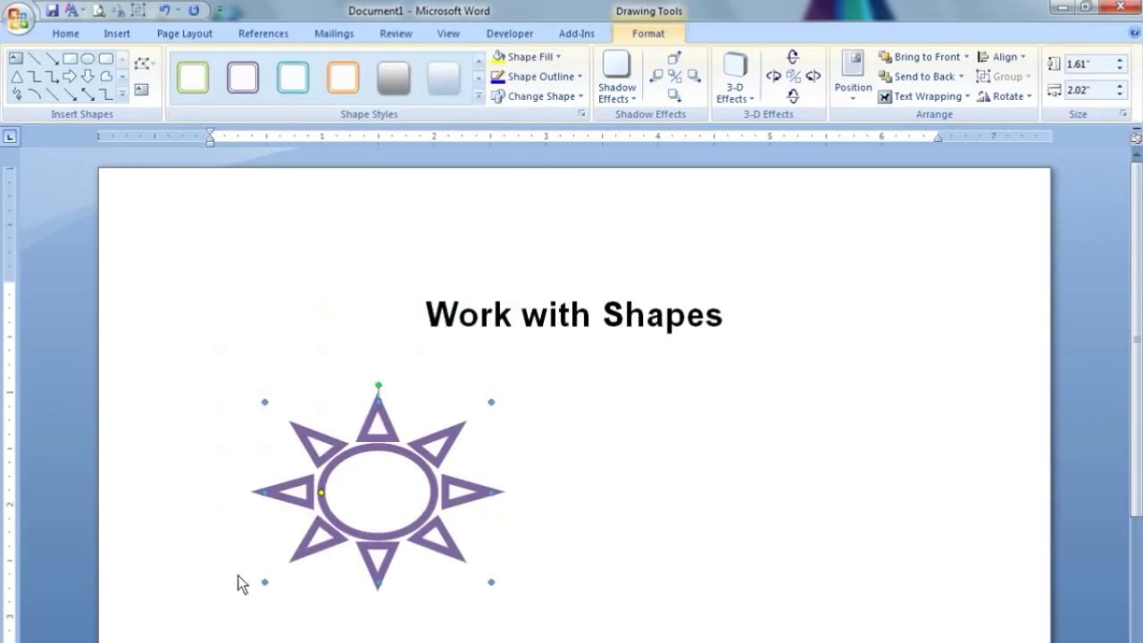
left_click(478, 95)
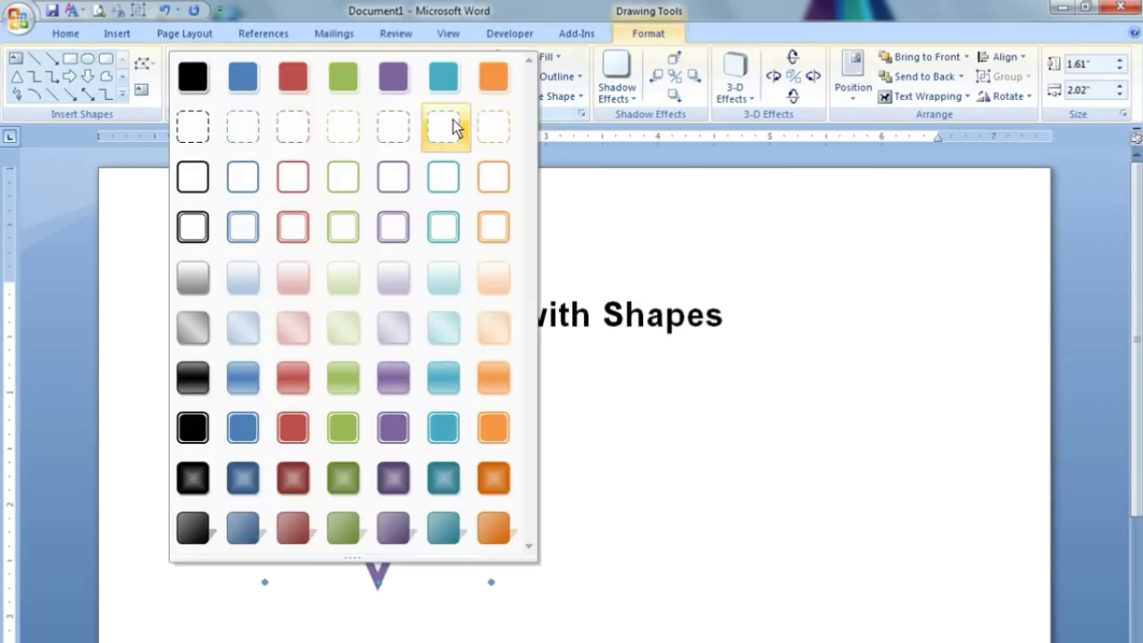
left_click(388, 382)
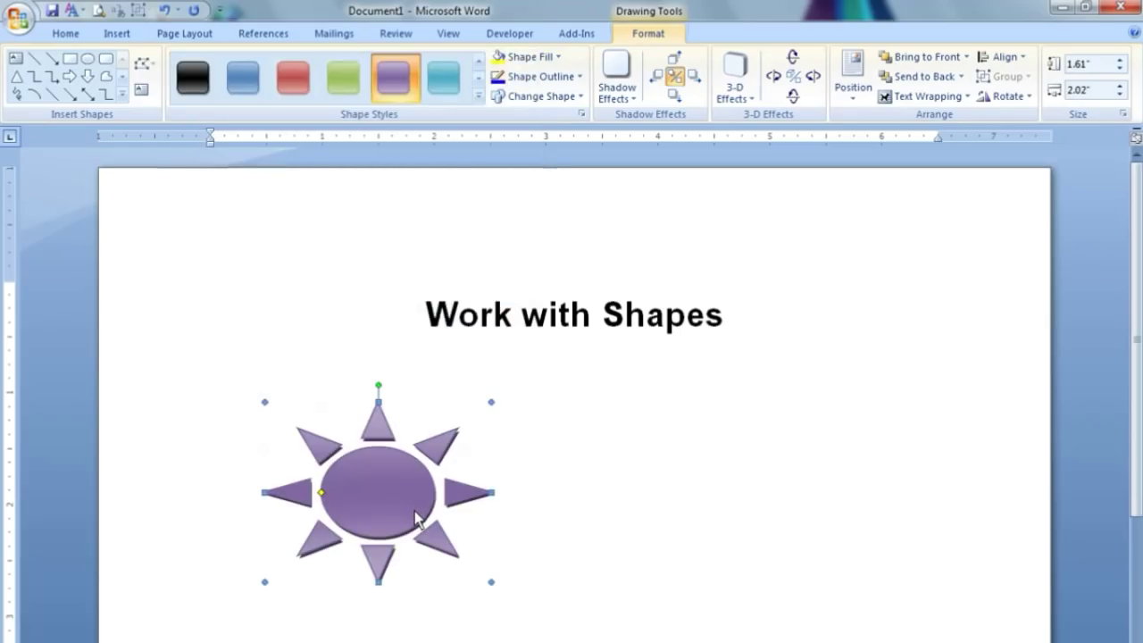
left_click(451, 82)
left_click(475, 95)
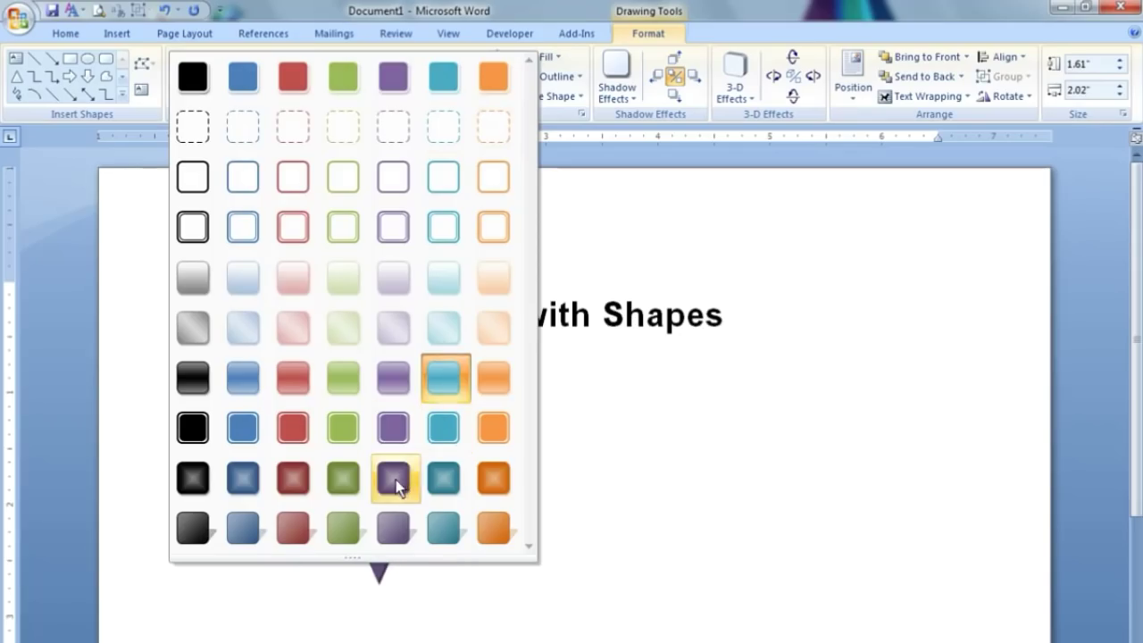
left_click(395, 477)
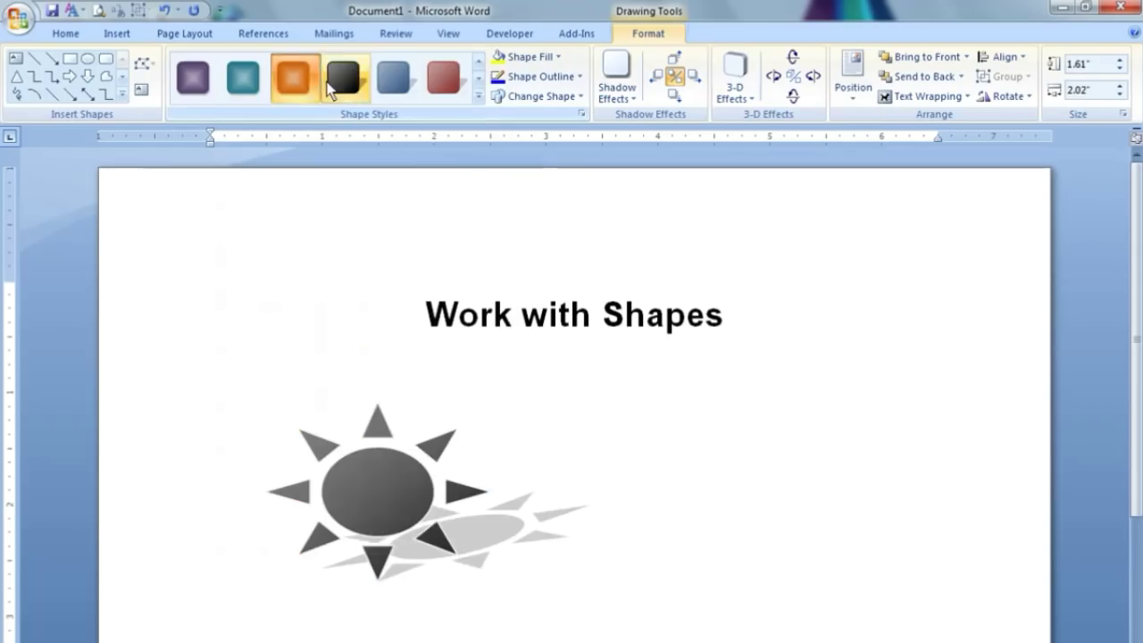
left_click(336, 84)
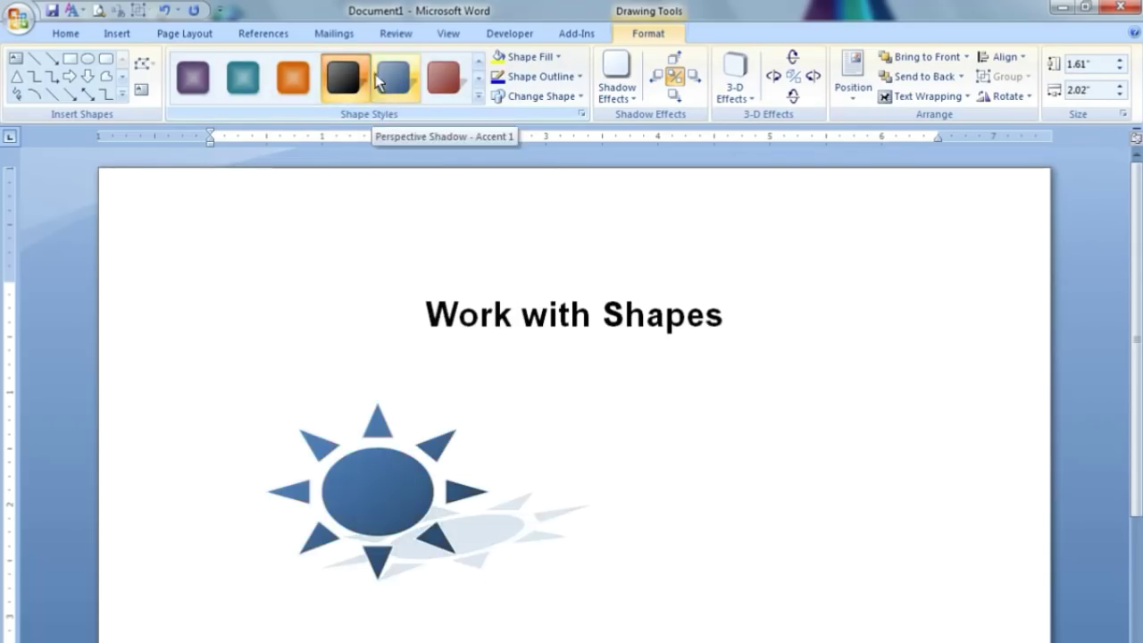
left_click(285, 80)
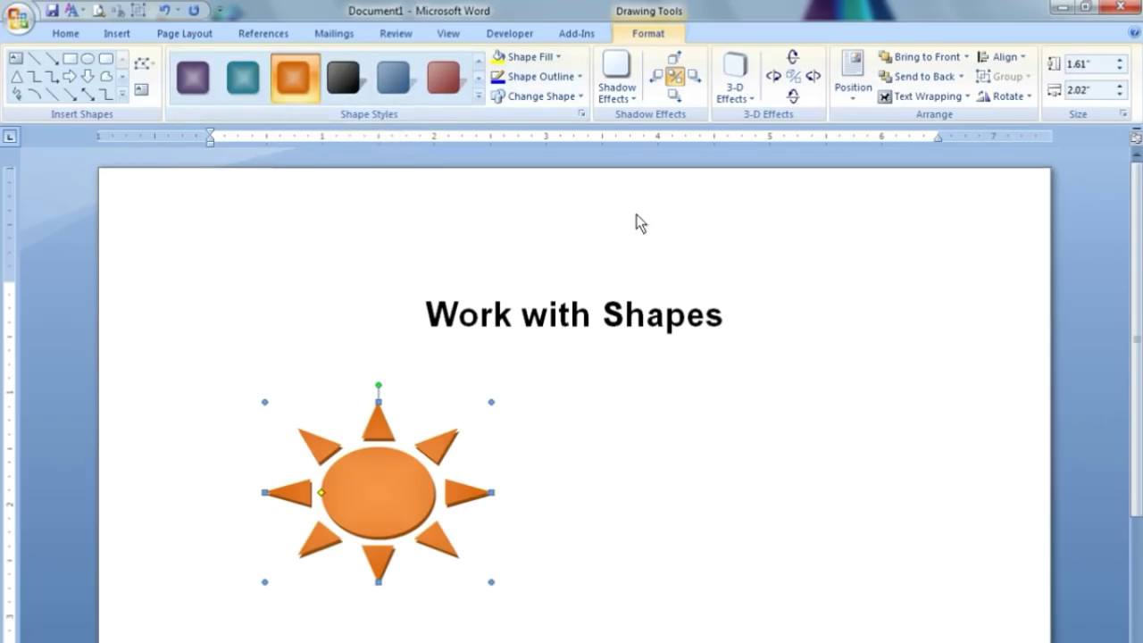
Step: Change the orange sun into a rounded rectangle, keeping its orange gradient style
left_click(579, 97)
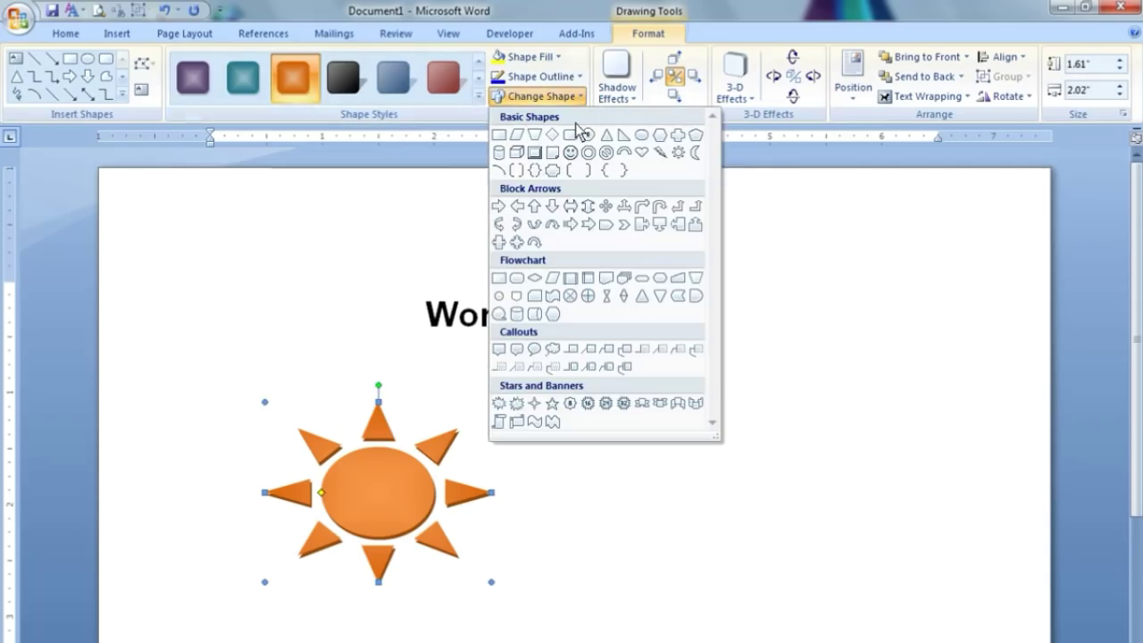
left_click(570, 135)
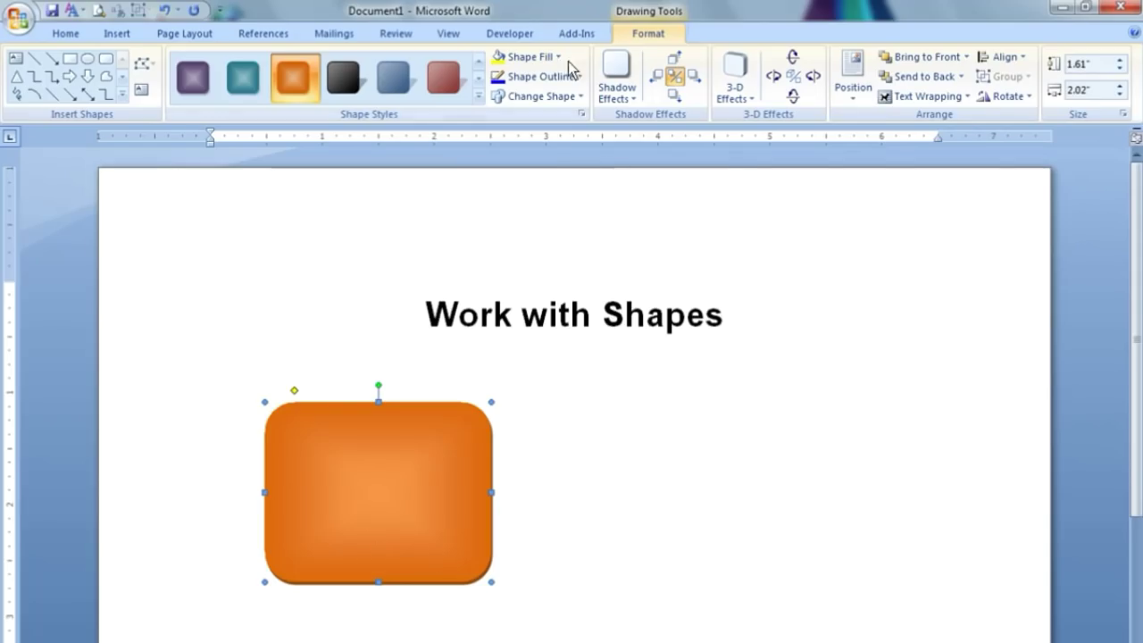
left_click(545, 96)
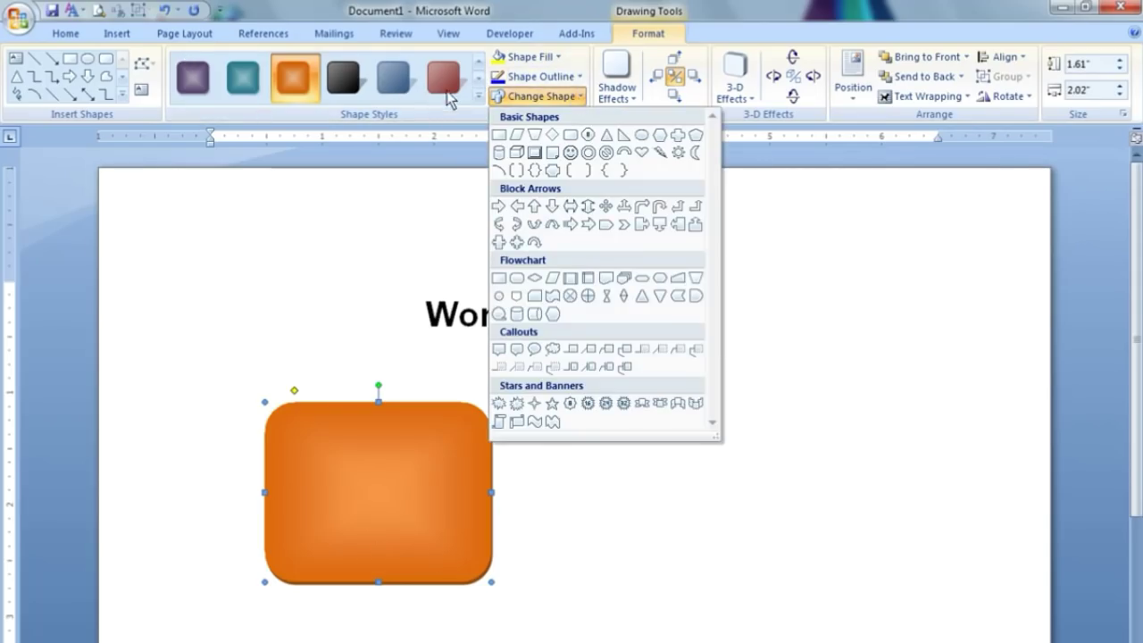
left_click(631, 98)
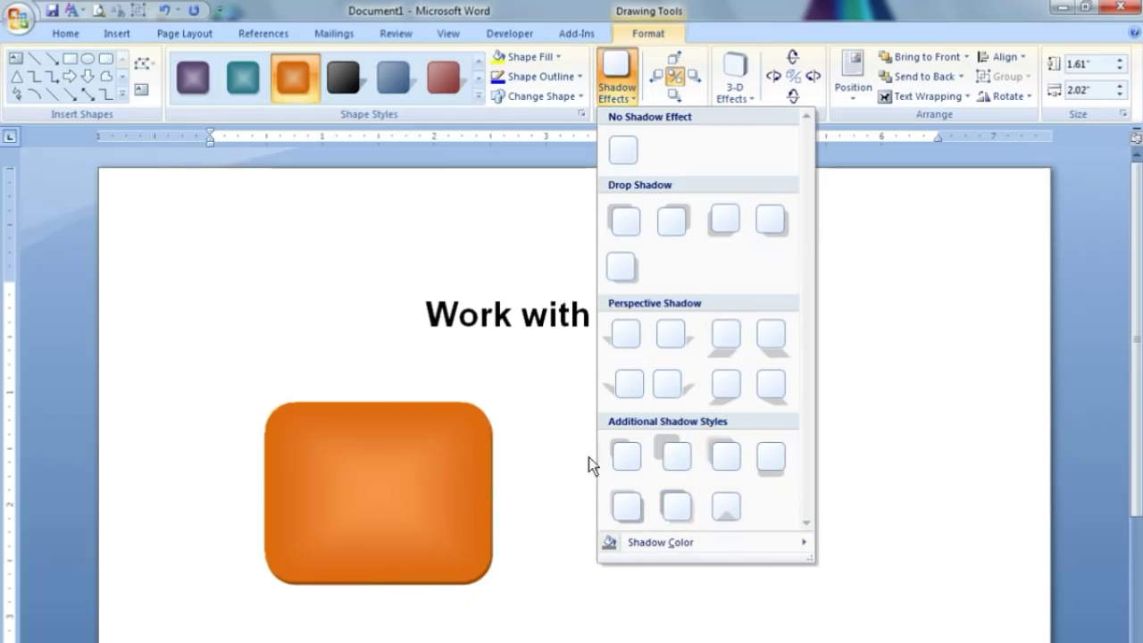
Step: Turn off the drop shadow on the orange rounded rectangle
left_click(636, 98)
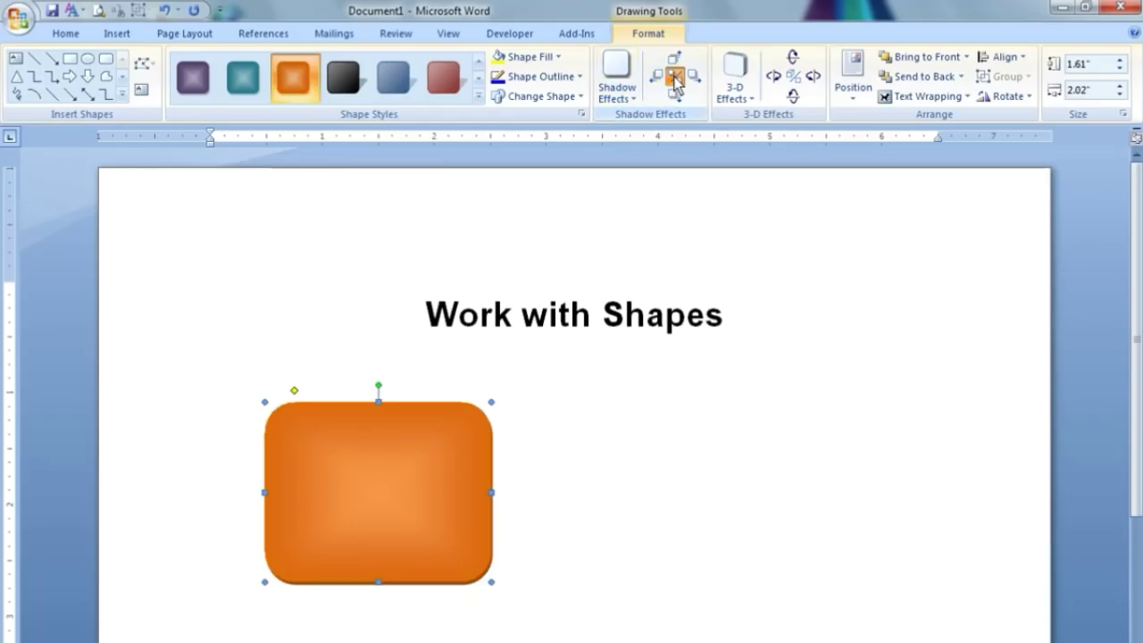
left_click(676, 78)
left_click(675, 77)
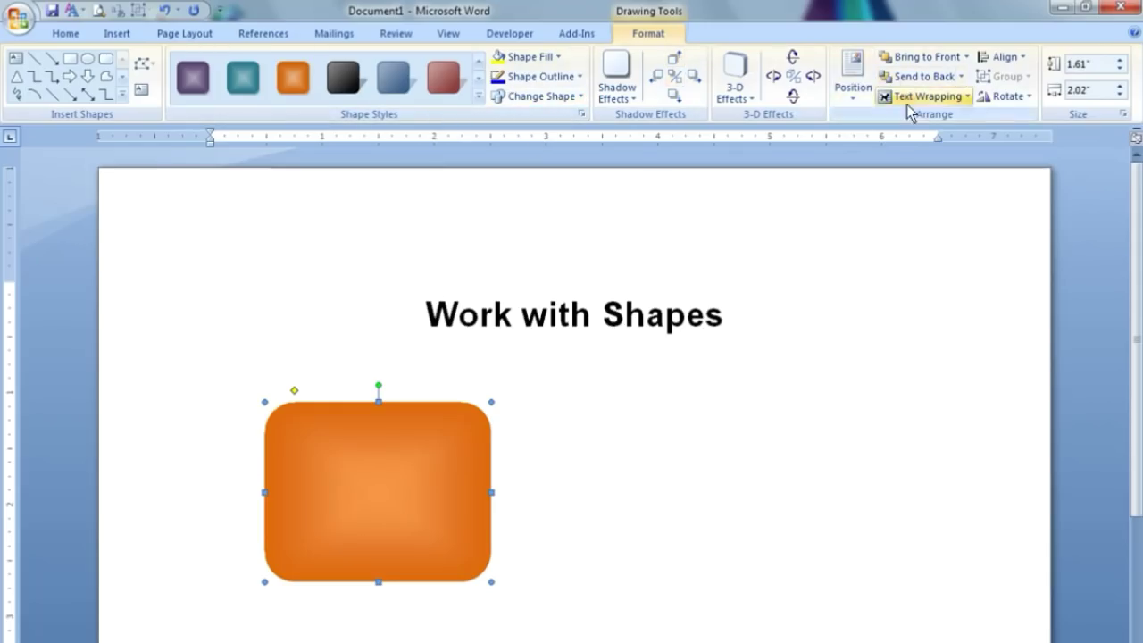
Step: Set the orange rounded rectangle's position to In Line with Text, centred under the title
left_click(857, 100)
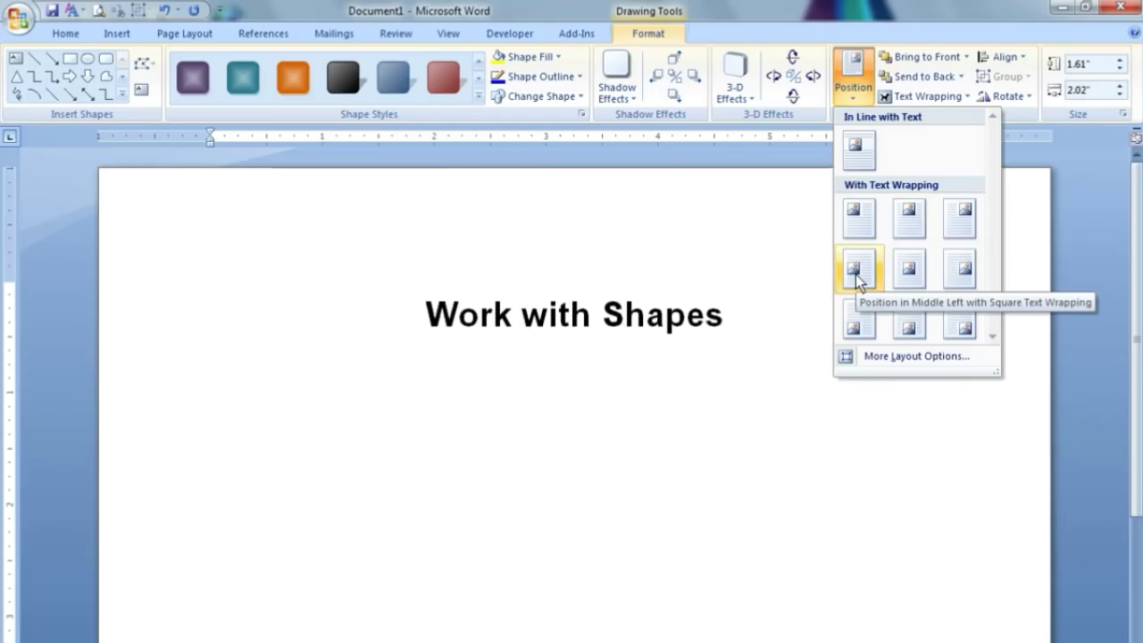
left_click(855, 323)
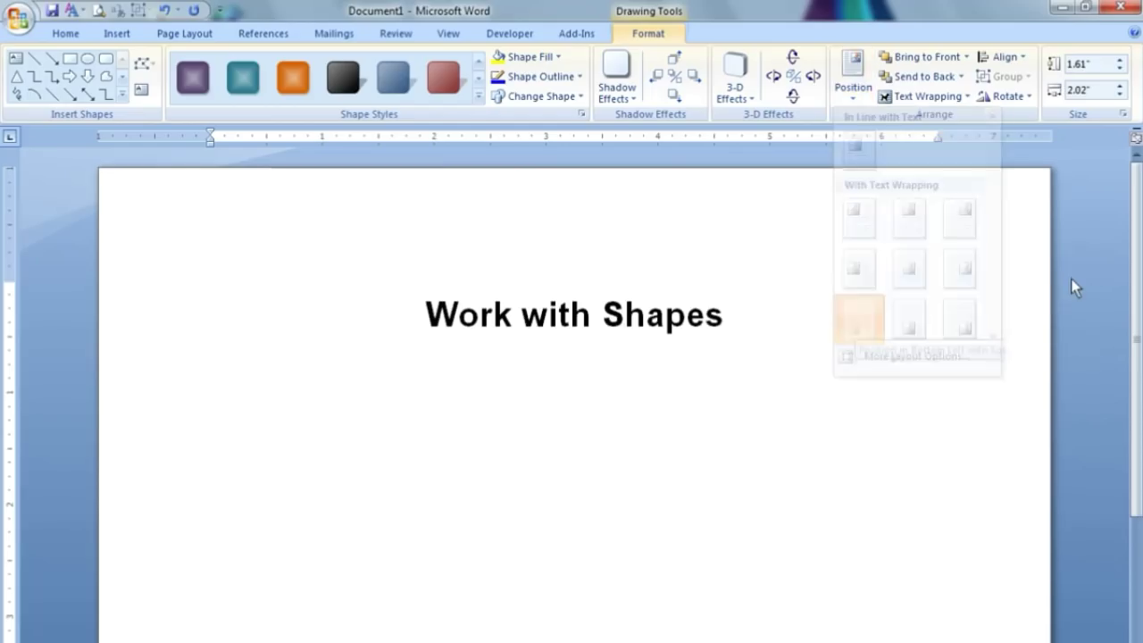
scroll(1112, 254, "down", 5)
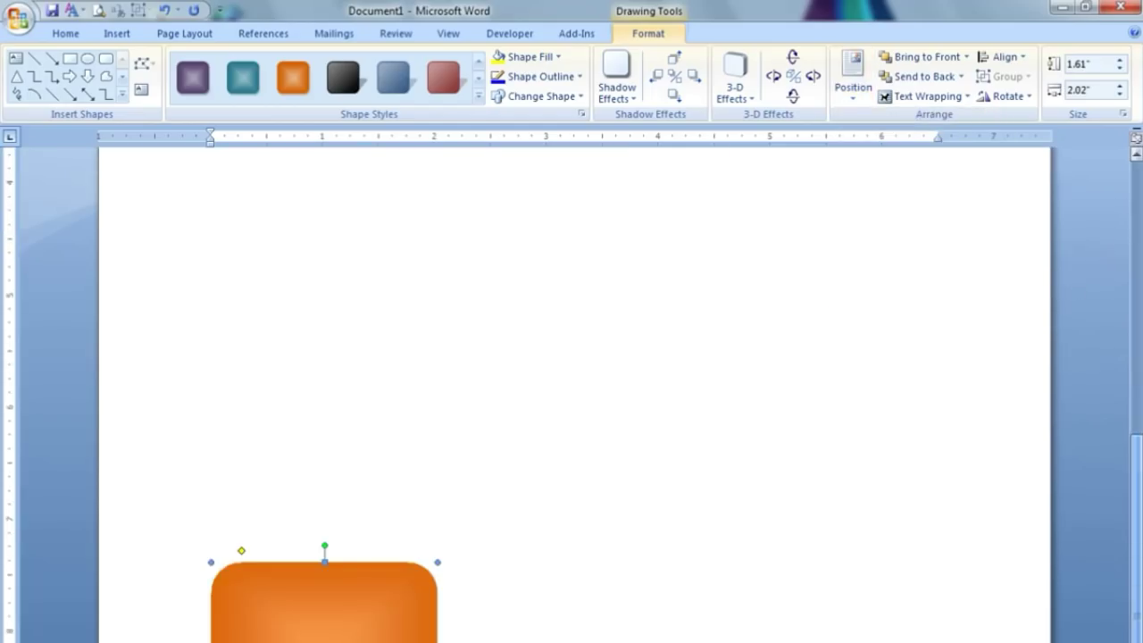
scroll(571, 357, "up", 10)
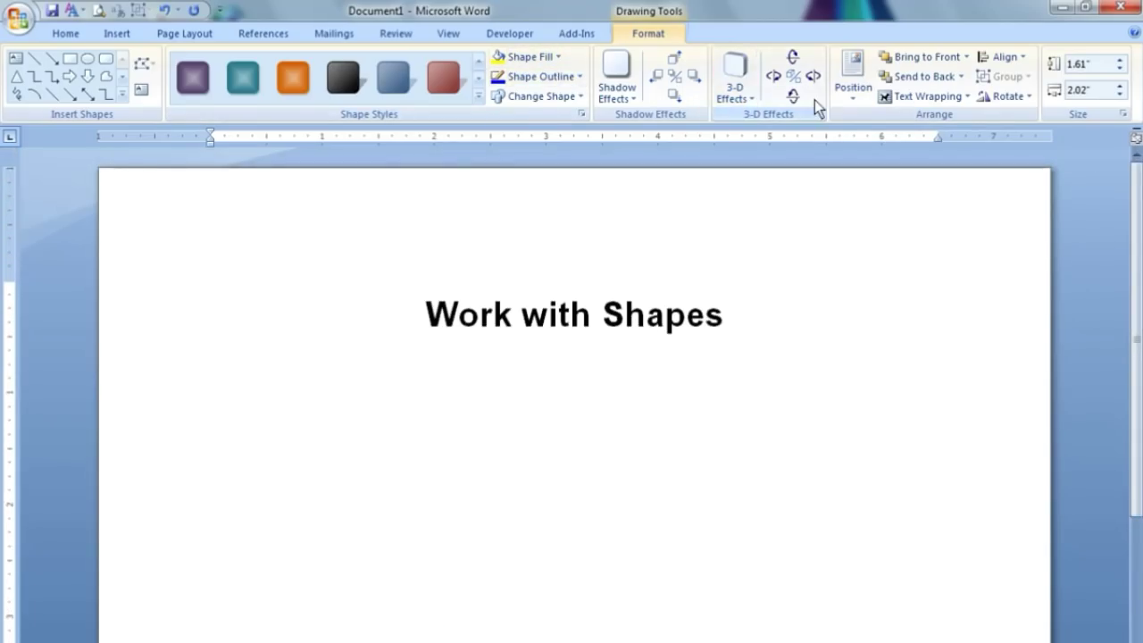
left_click(847, 89)
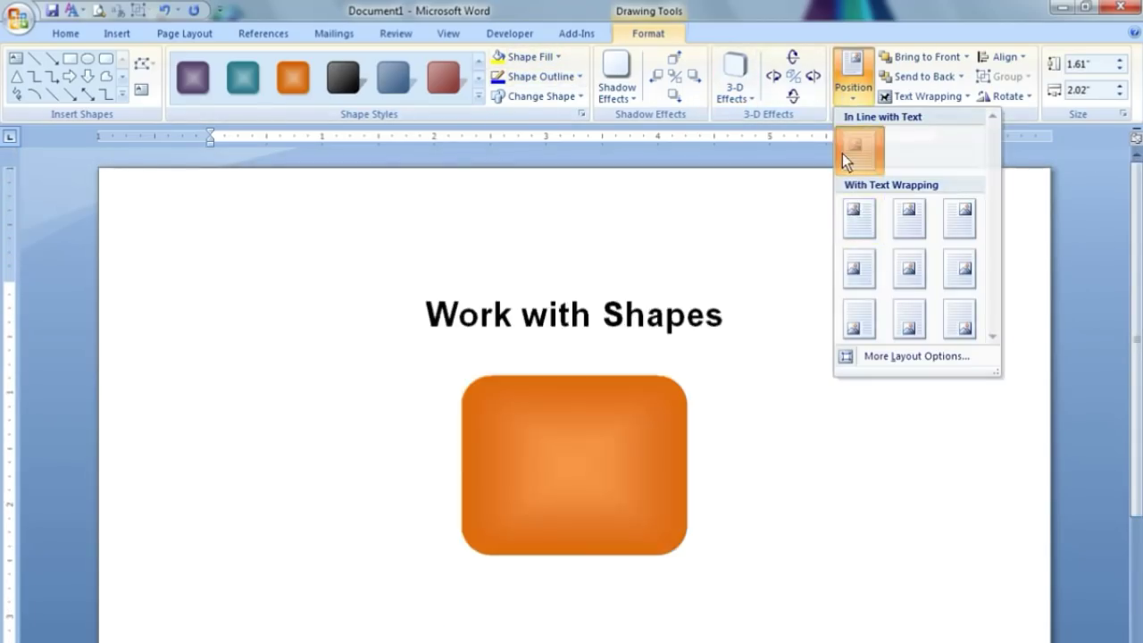
left_click(853, 152)
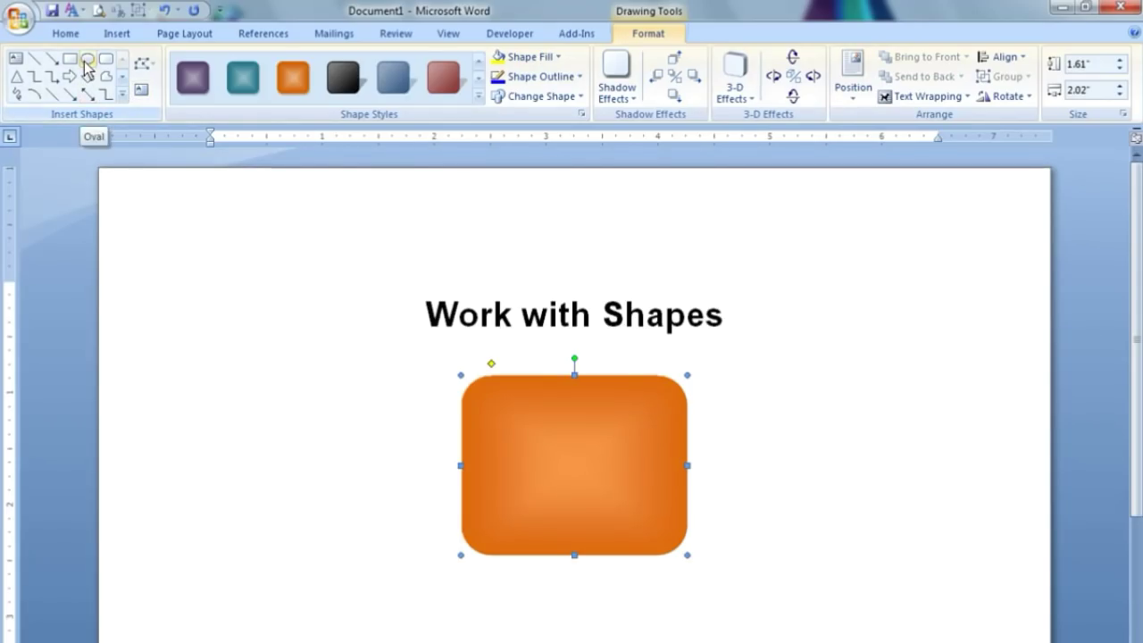
Step: Draw a 1.85" by 2.36" outlined oval to the lower left of the orange rectangle
left_click(116, 33)
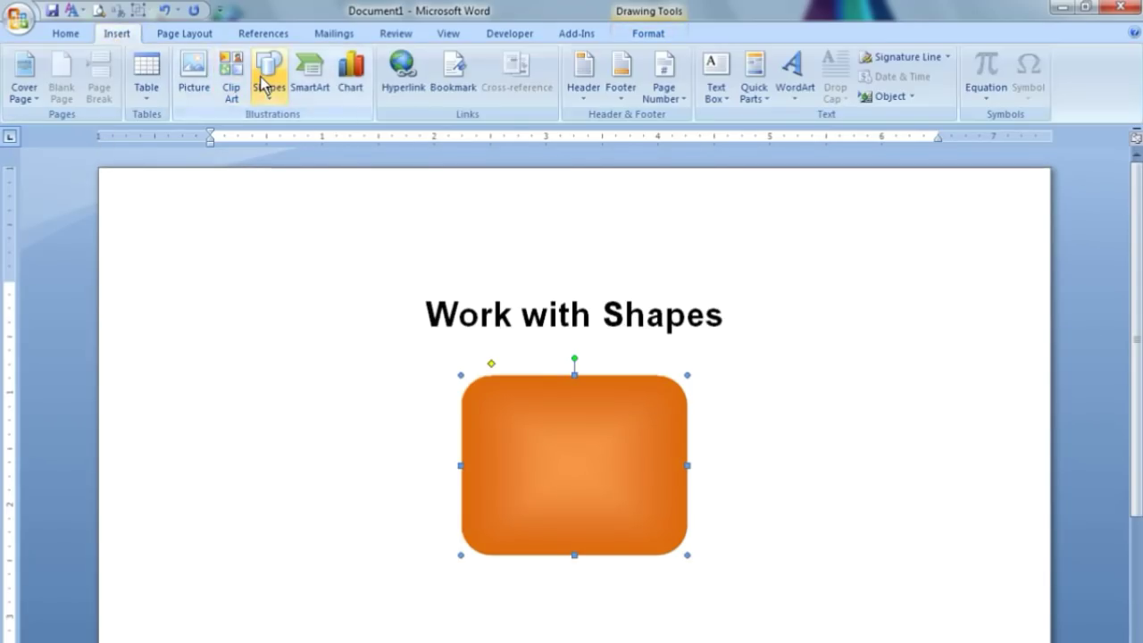
left_click(652, 33)
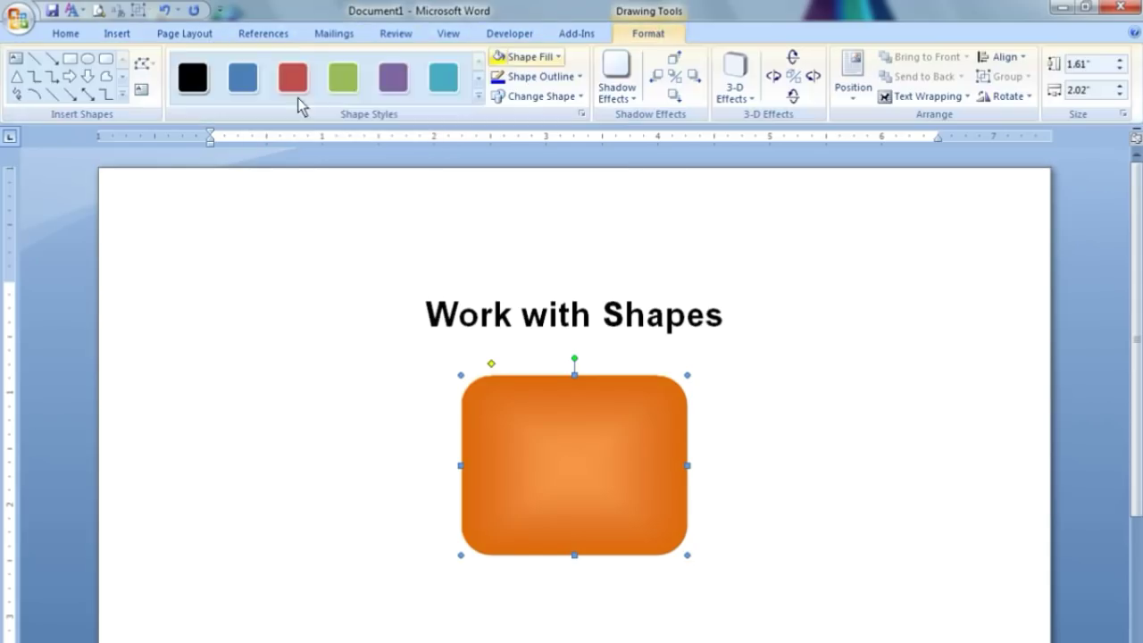
left_click(88, 60)
left_click_drag(299, 470, 563, 641)
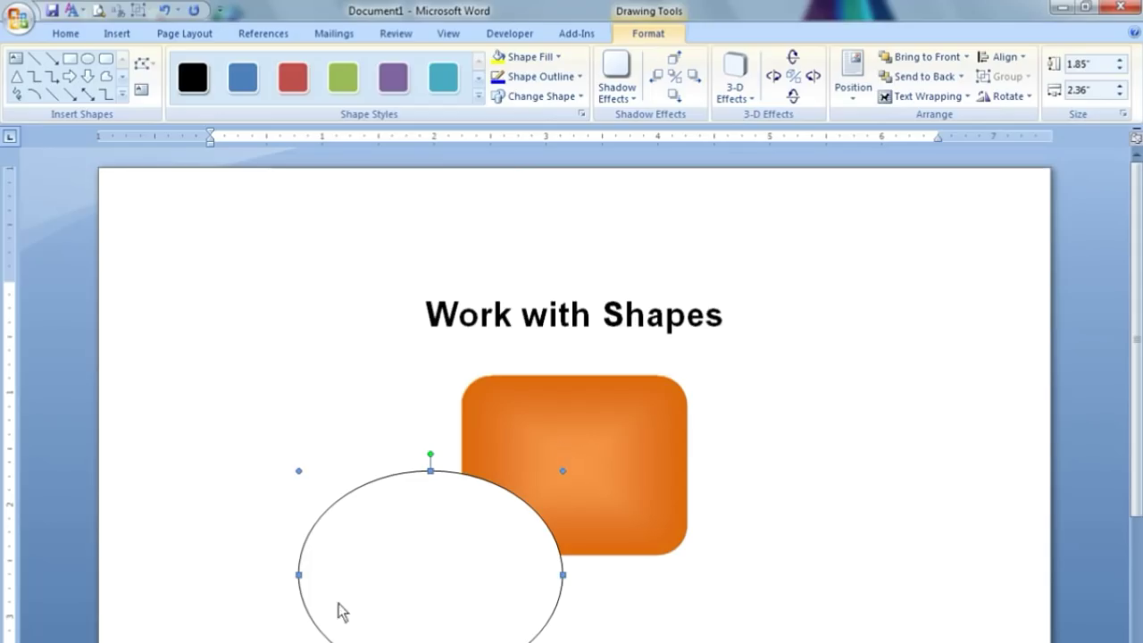
key("ctrl+y")
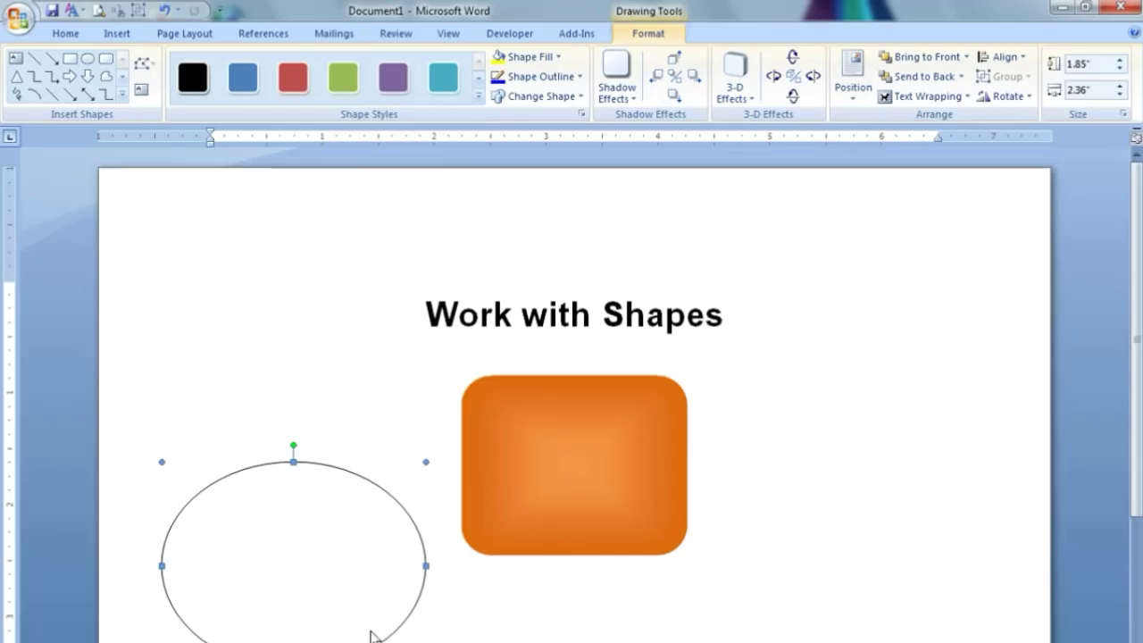
Step: Drag the oval right until it overlaps the rectangle's lower-left corner
left_click_drag(371, 634, 499, 625)
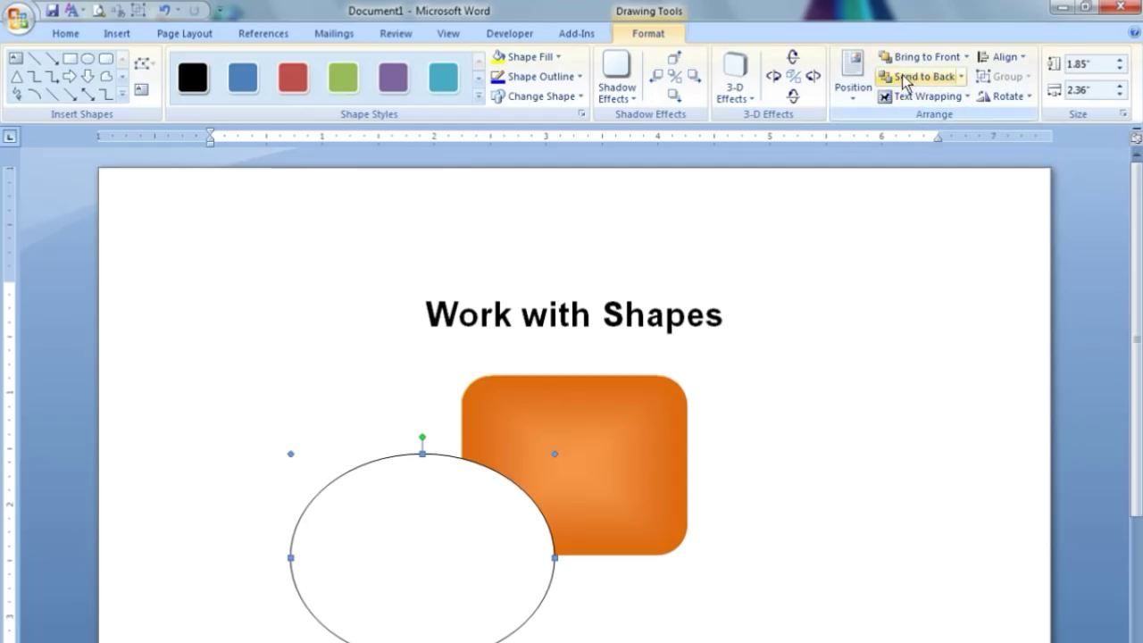
Step: Send the oval to the back, behind the orange rounded rectangle
left_click(500, 538)
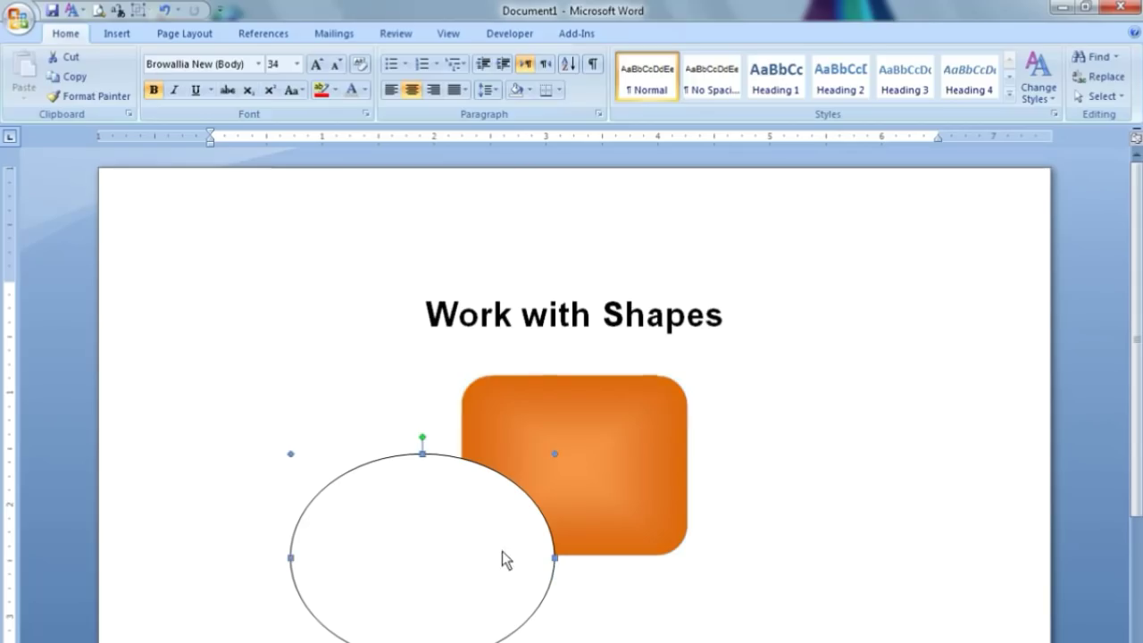
double_click(502, 551)
left_click(960, 78)
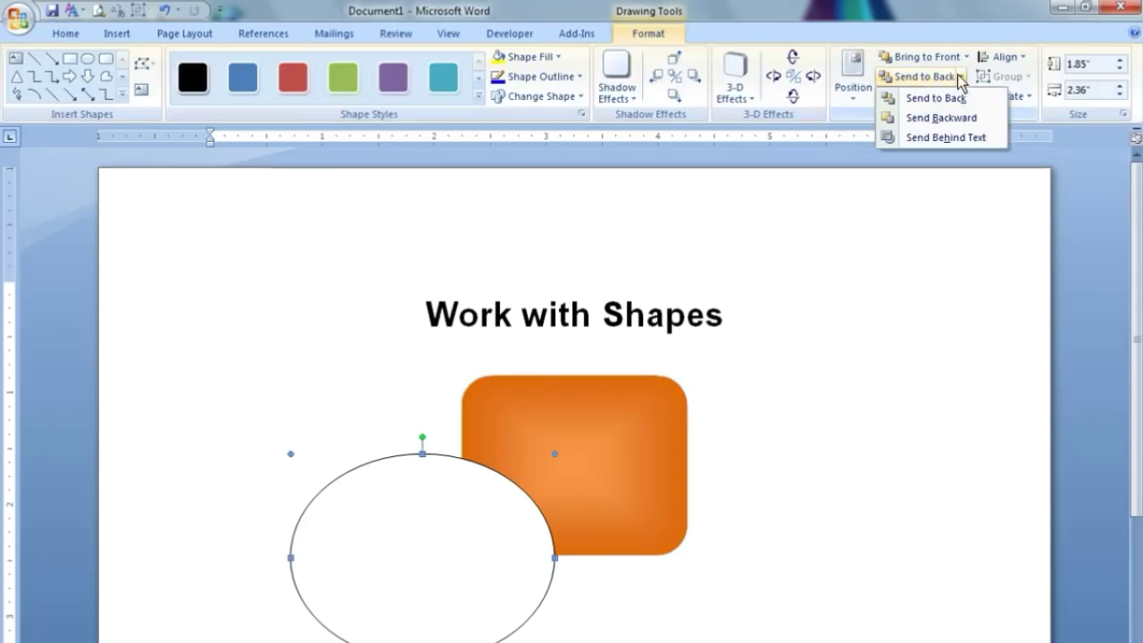
left_click(953, 98)
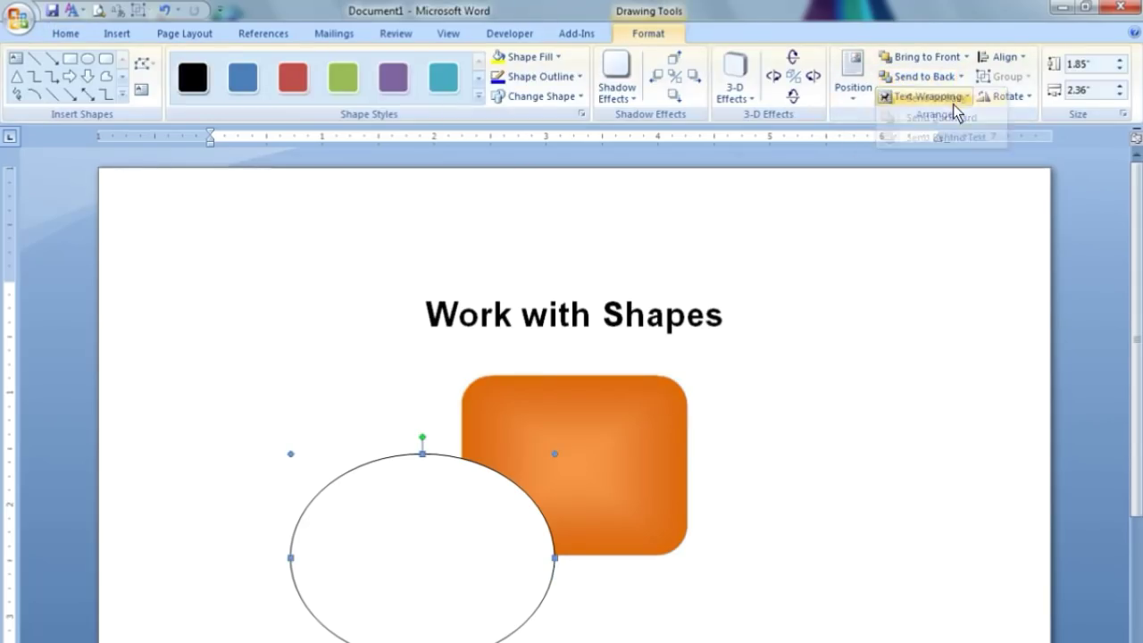
Step: Review the rectangle's Position options without changing them, then reselect the orange rectangle
left_click(596, 416)
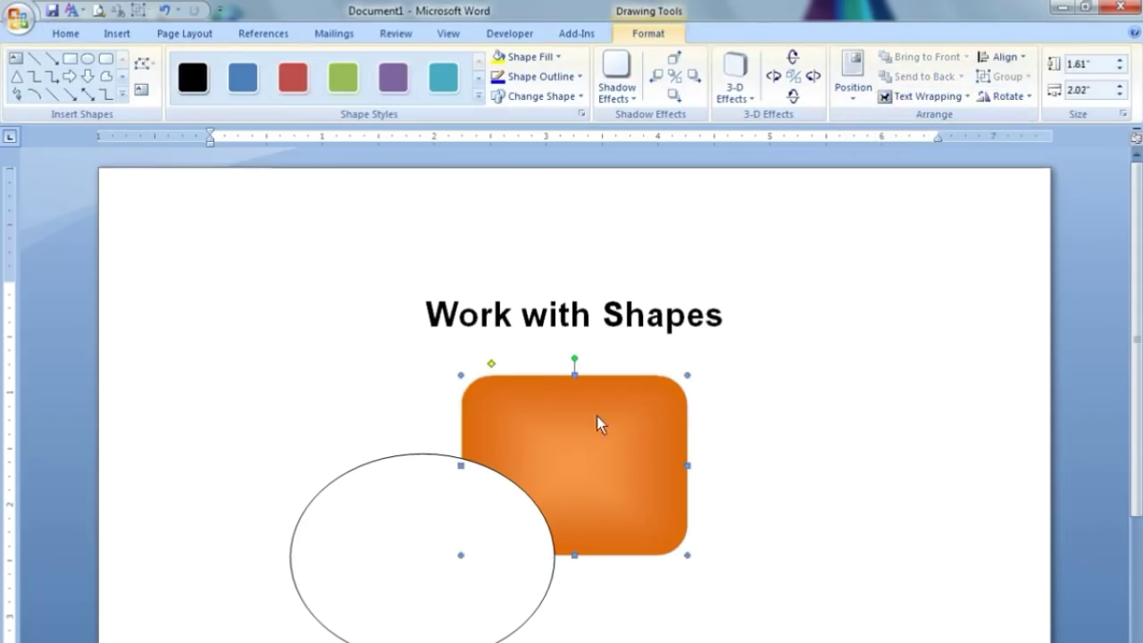
left_click(845, 94)
left_click(852, 147)
left_click(855, 96)
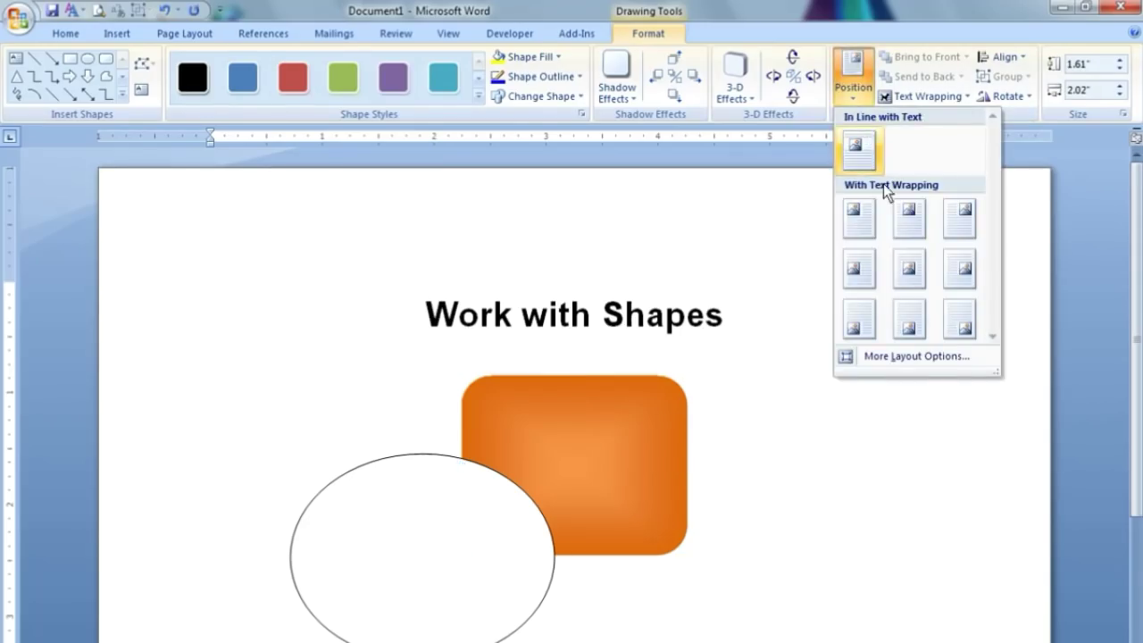
left_click(855, 218)
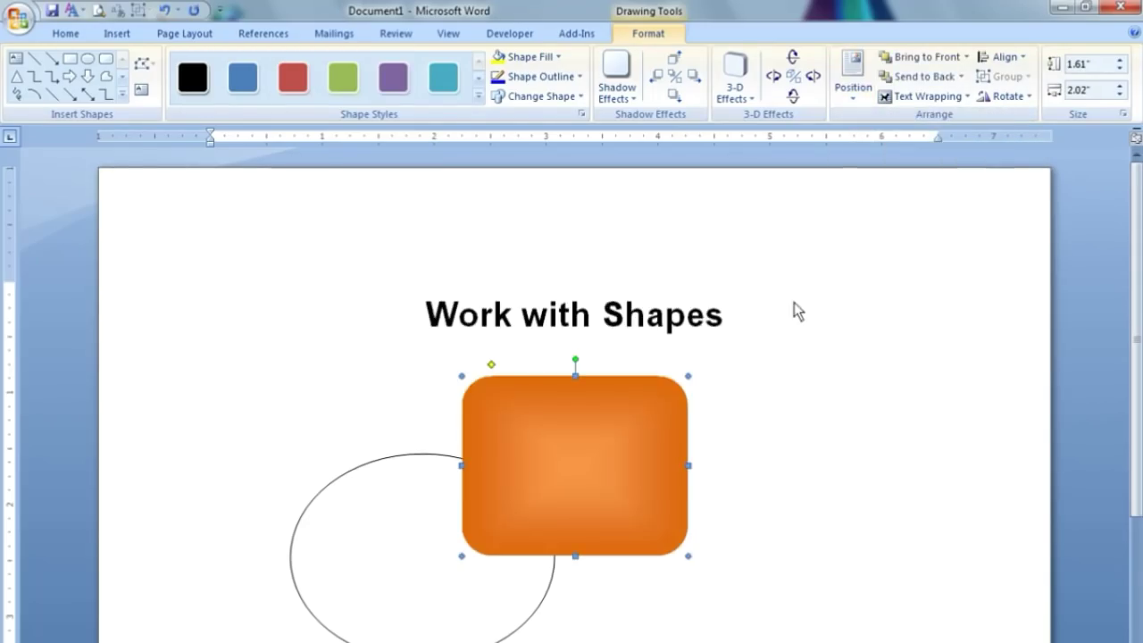
left_click(630, 578)
left_click(544, 583)
left_click(577, 496)
Step: Position the orange rectangle at Top Left with Square Text Wrapping
left_click(447, 569)
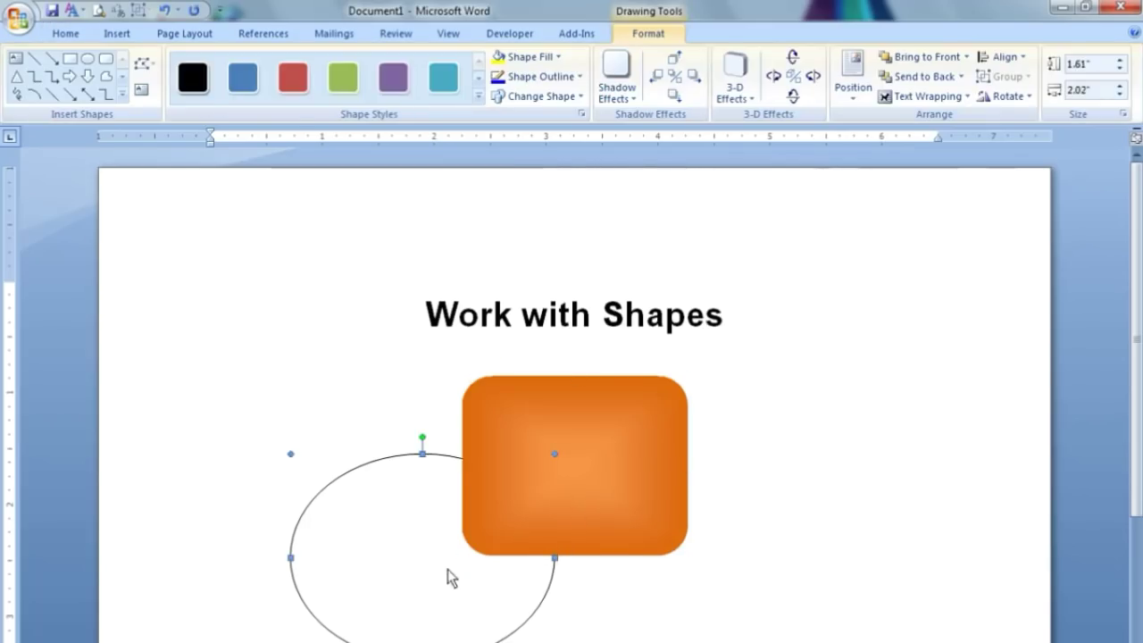
left_click(583, 486)
left_click(854, 89)
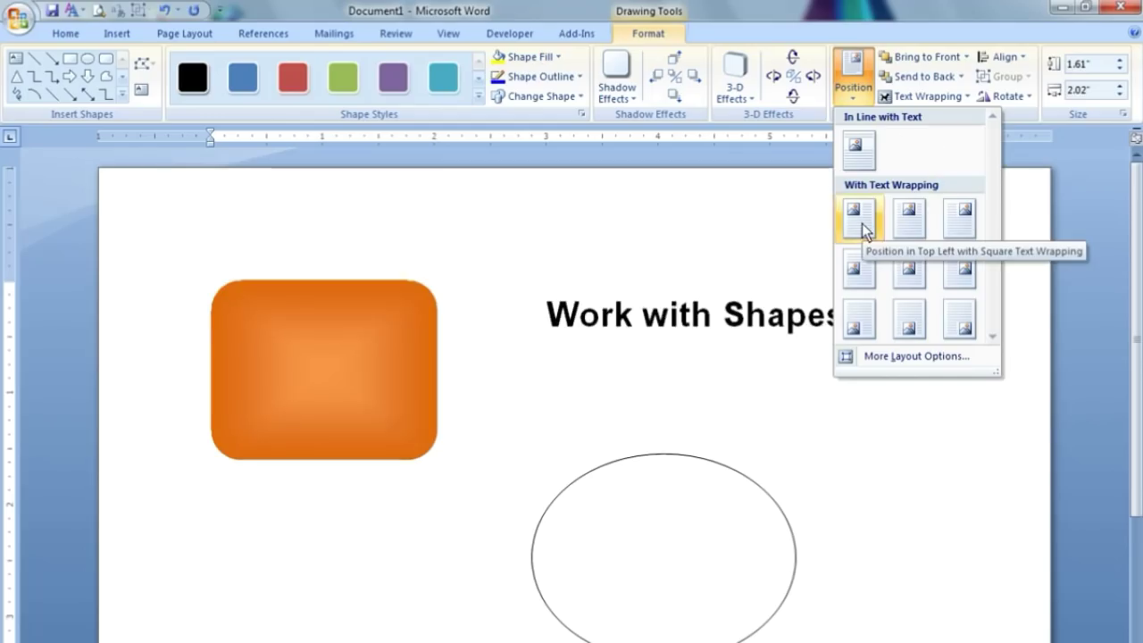
left_click(855, 555)
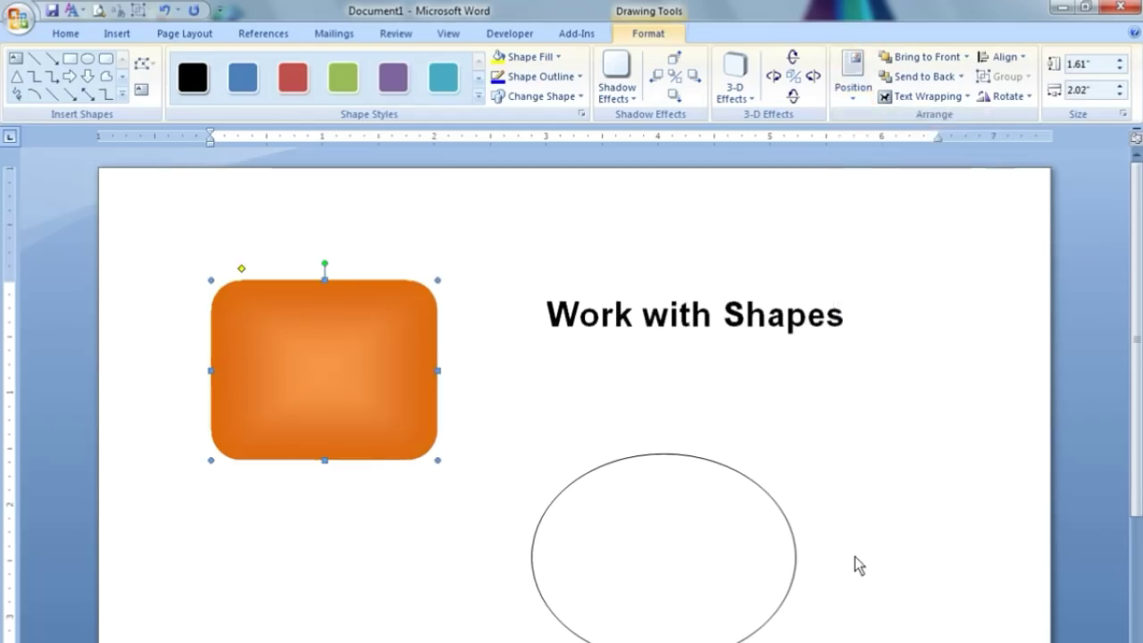
Step: Move the rectangle back under the centred title, with the oval at its lower-left corner
left_click_drag(628, 530, 235, 469)
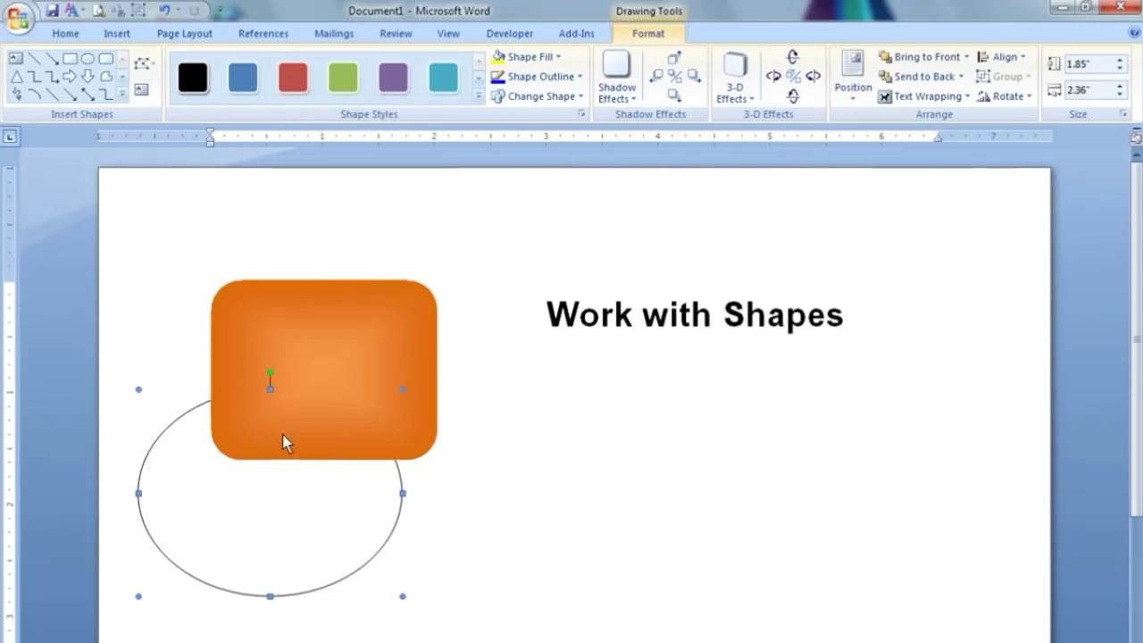
left_click(379, 348)
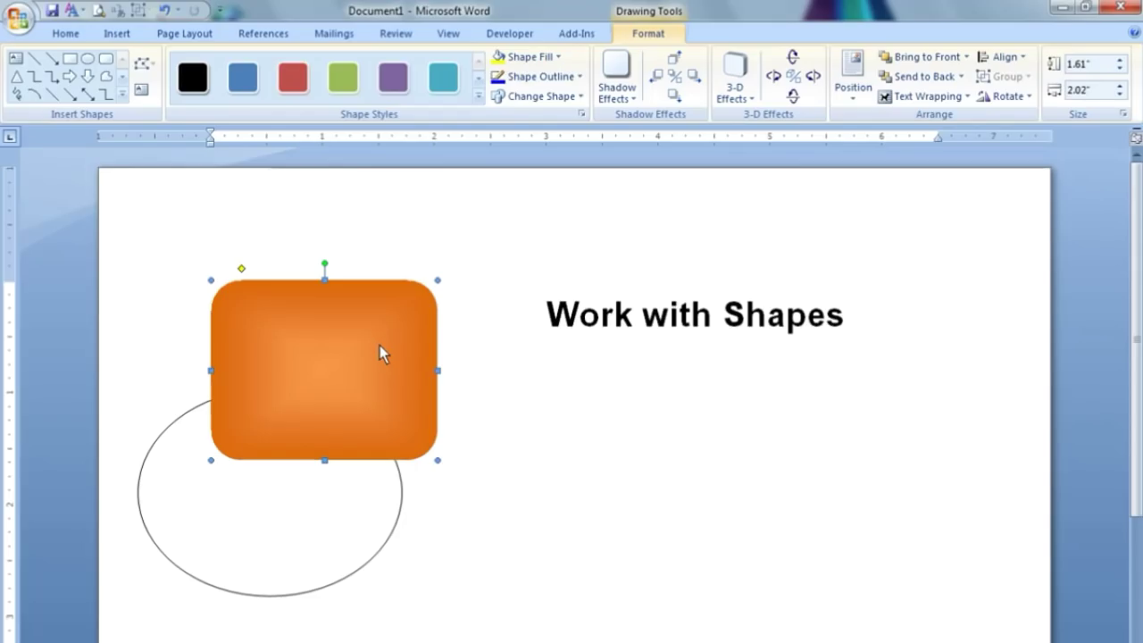
left_click_drag(380, 353, 651, 485)
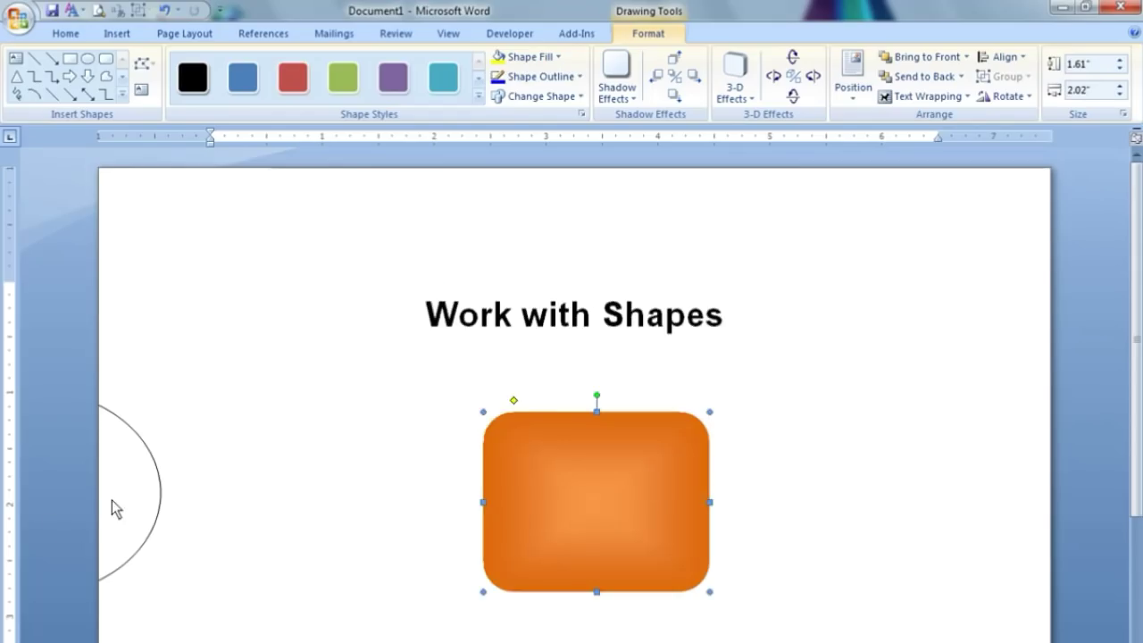
left_click_drag(112, 508, 554, 619)
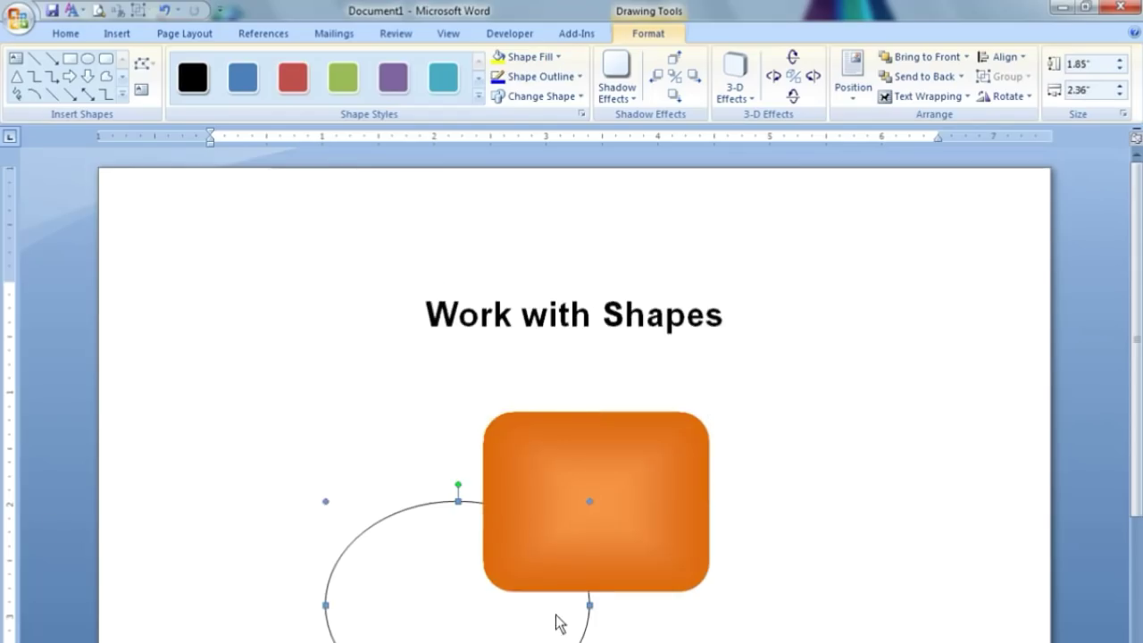
Step: Send the oval behind the orange rounded rectangle using Bring to Front, then Send to Back
left_click(903, 58)
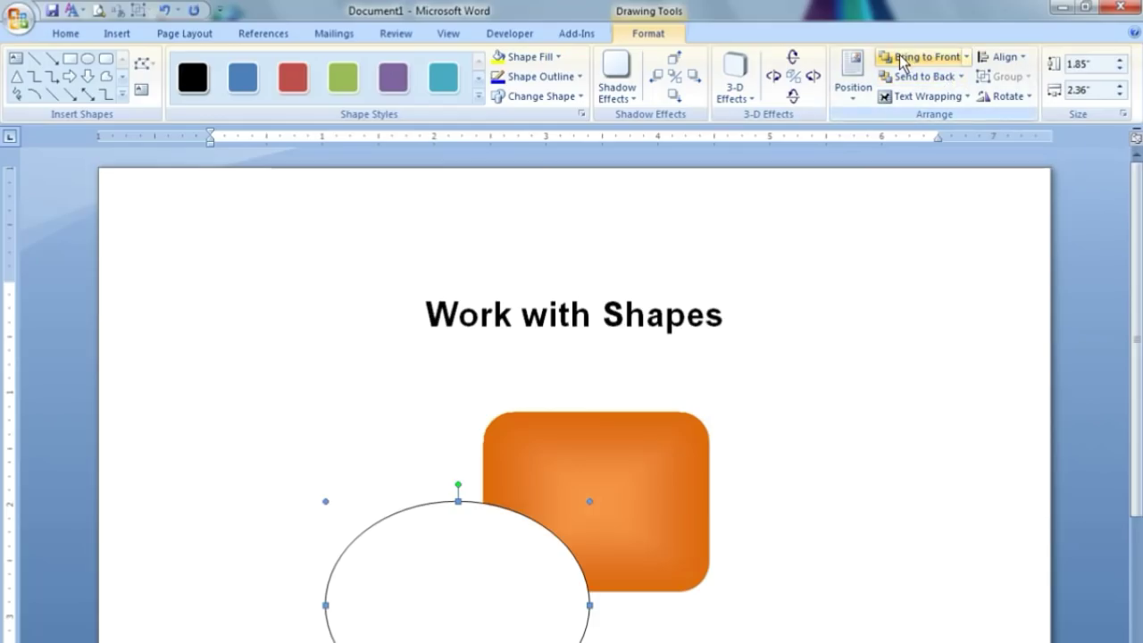
left_click(921, 78)
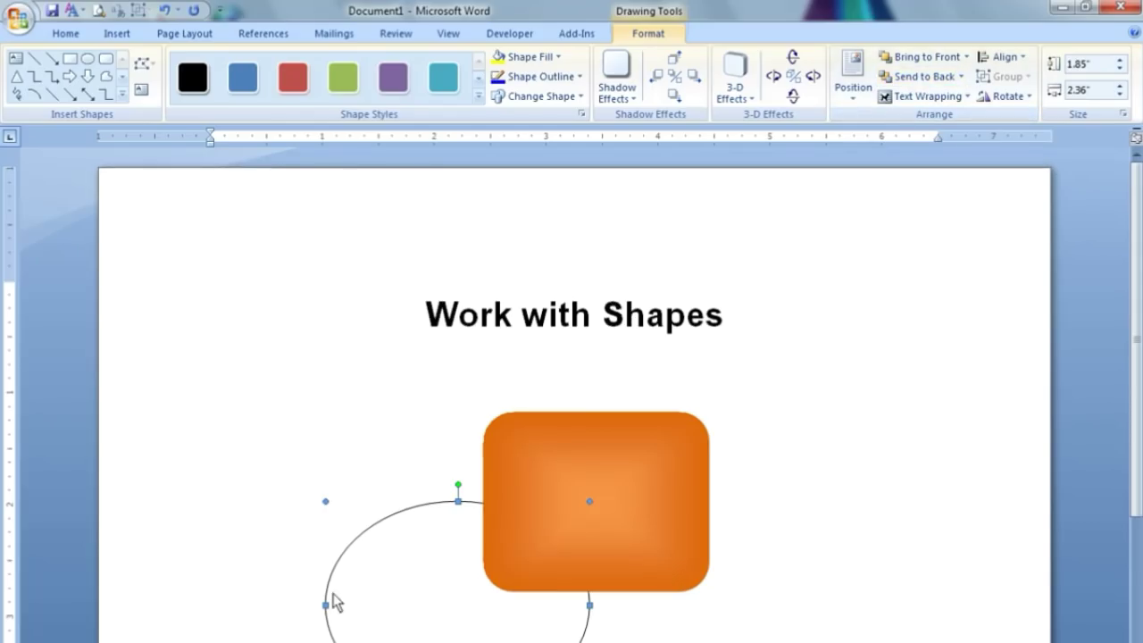
left_click(879, 486)
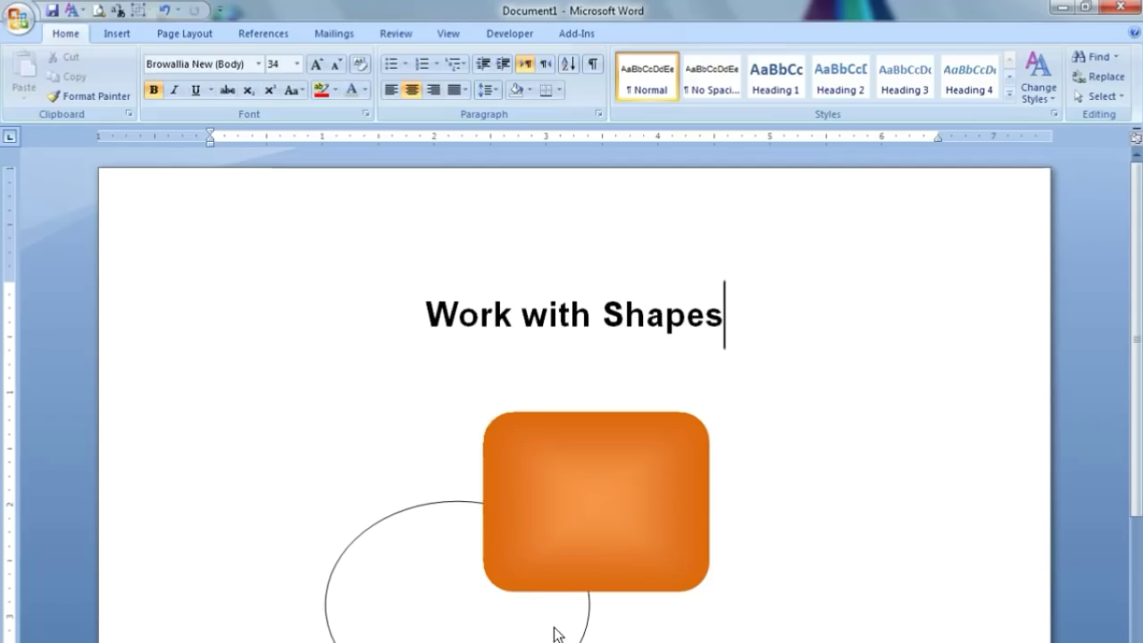
Step: Drag the rectangle up beside the title and move the oval up to overlap it
left_click_drag(571, 498, 771, 403)
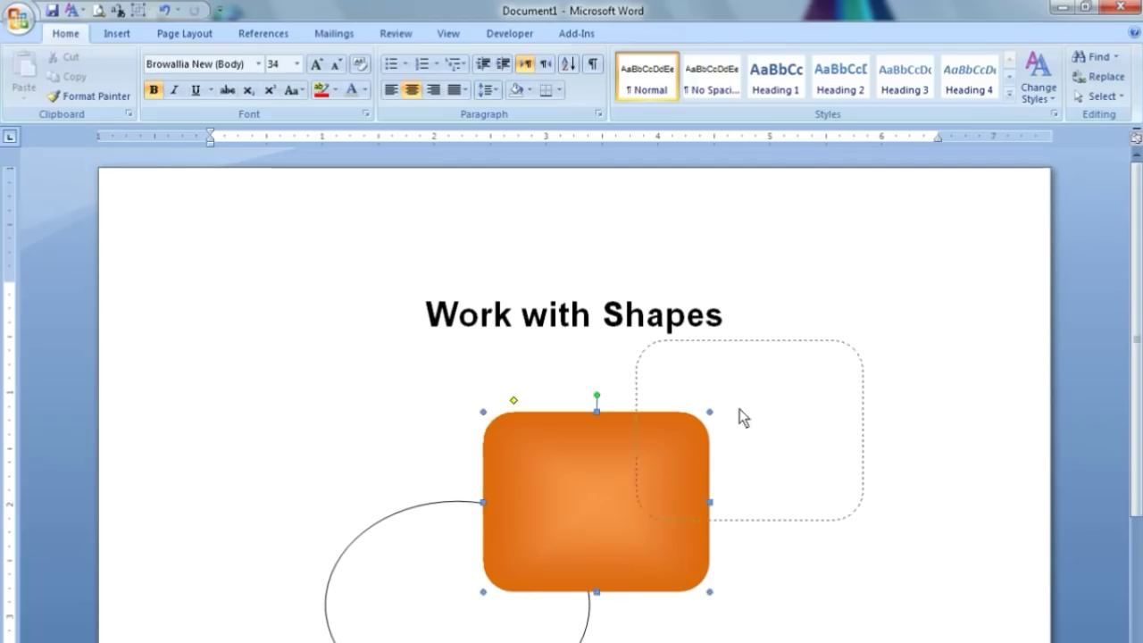
left_click_drag(483, 617, 666, 505)
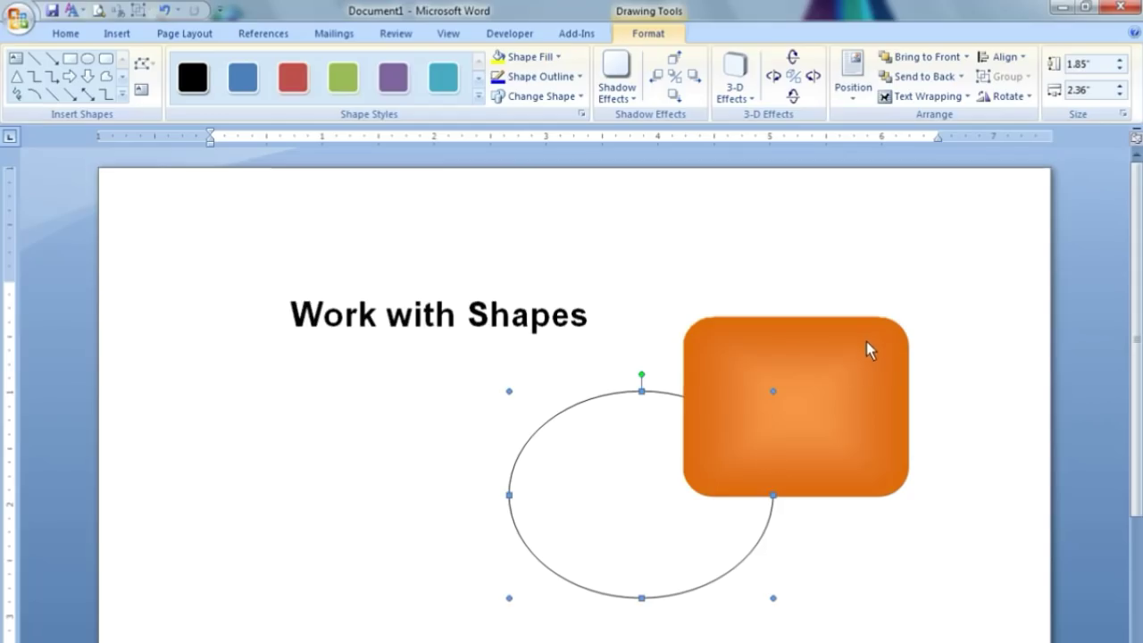
Step: Select the oval, then Shift-select the orange rounded rectangle so both are selected
left_click(846, 353)
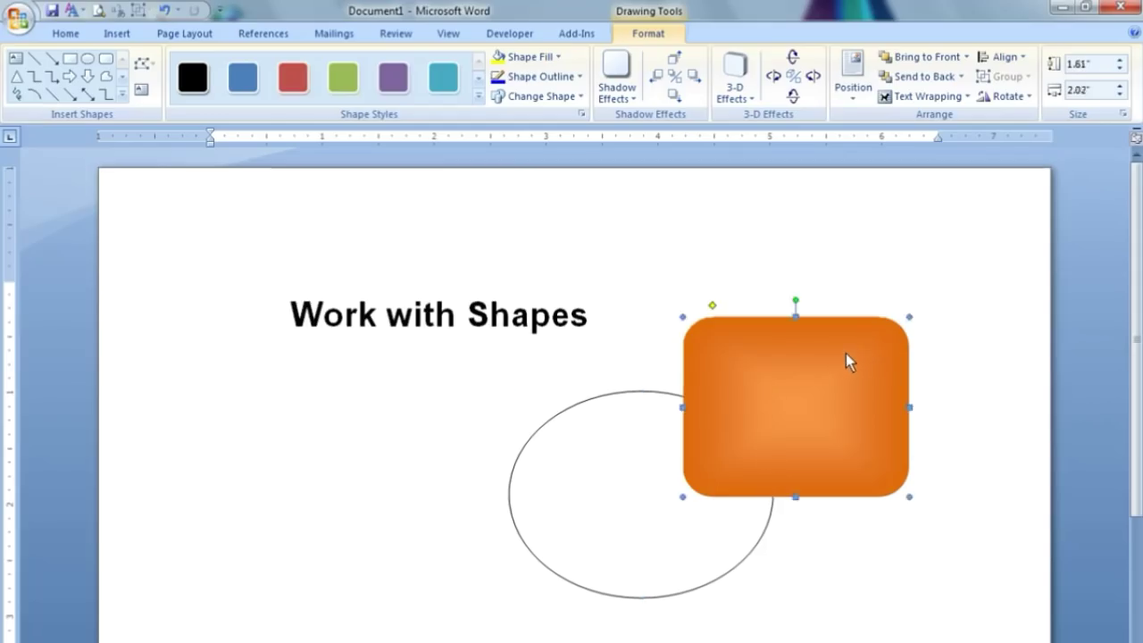
left_click(555, 461)
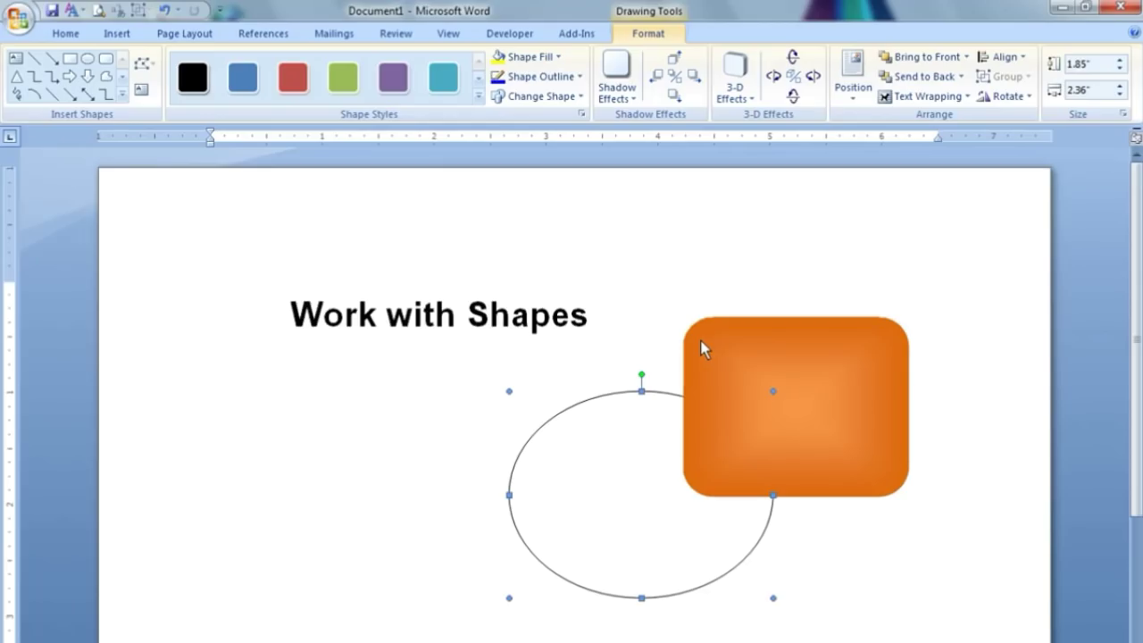
left_click(726, 349, "shift")
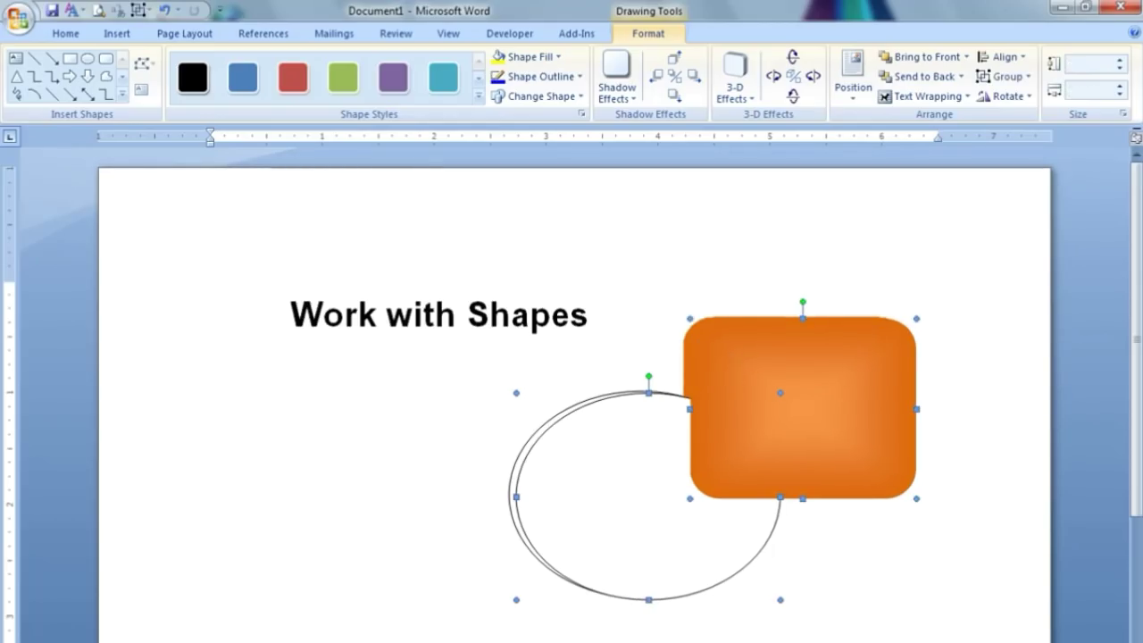
left_click_drag(789, 638, 789, 639)
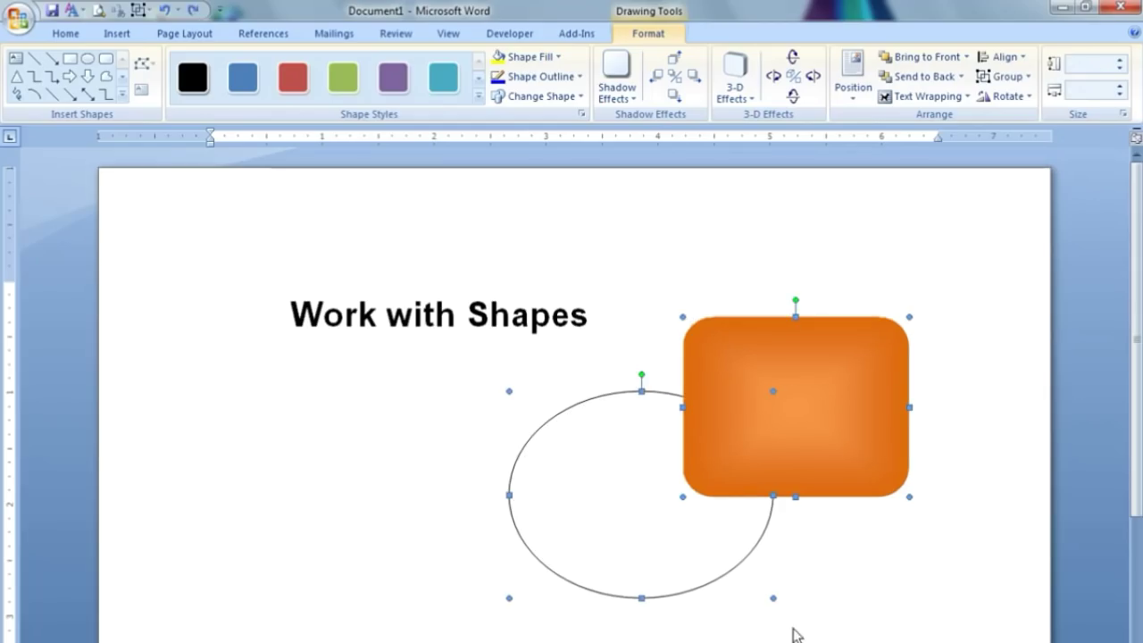
left_click(855, 574)
left_click(720, 527)
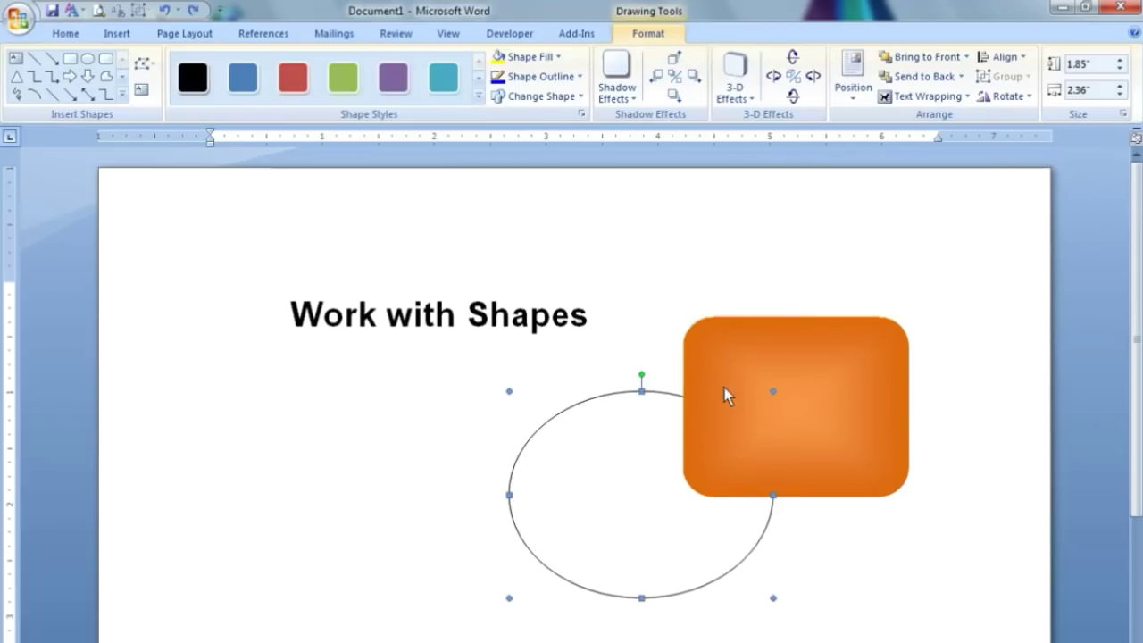
left_click(726, 346, "shift")
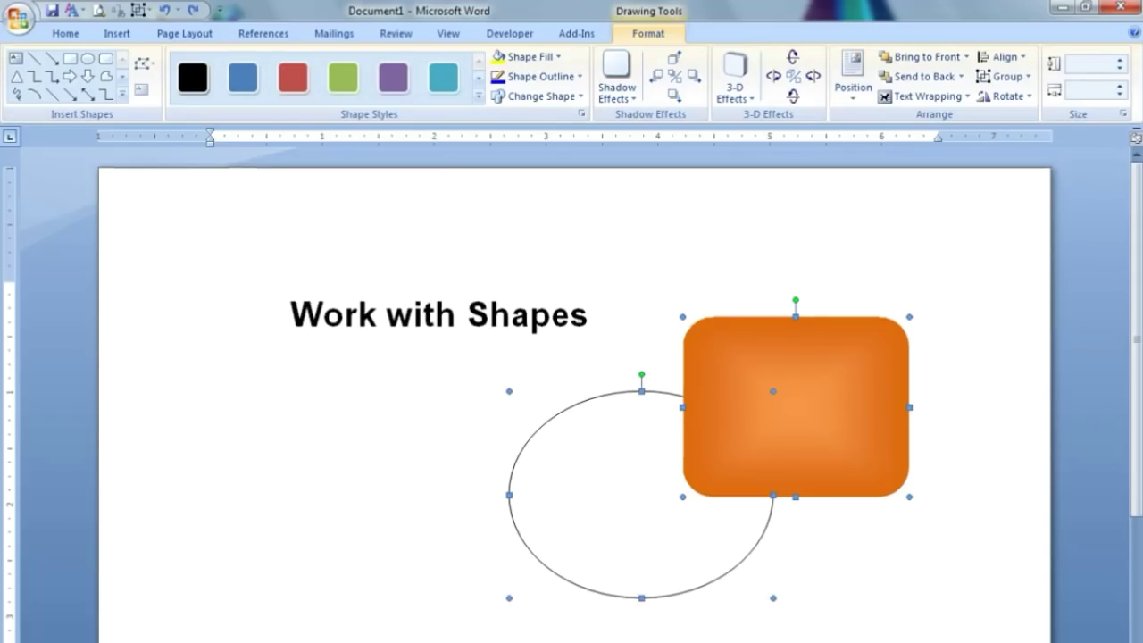
Step: Group the oval and rounded rectangle via Grouping > Group, then move the group down-left
right_click(736, 426)
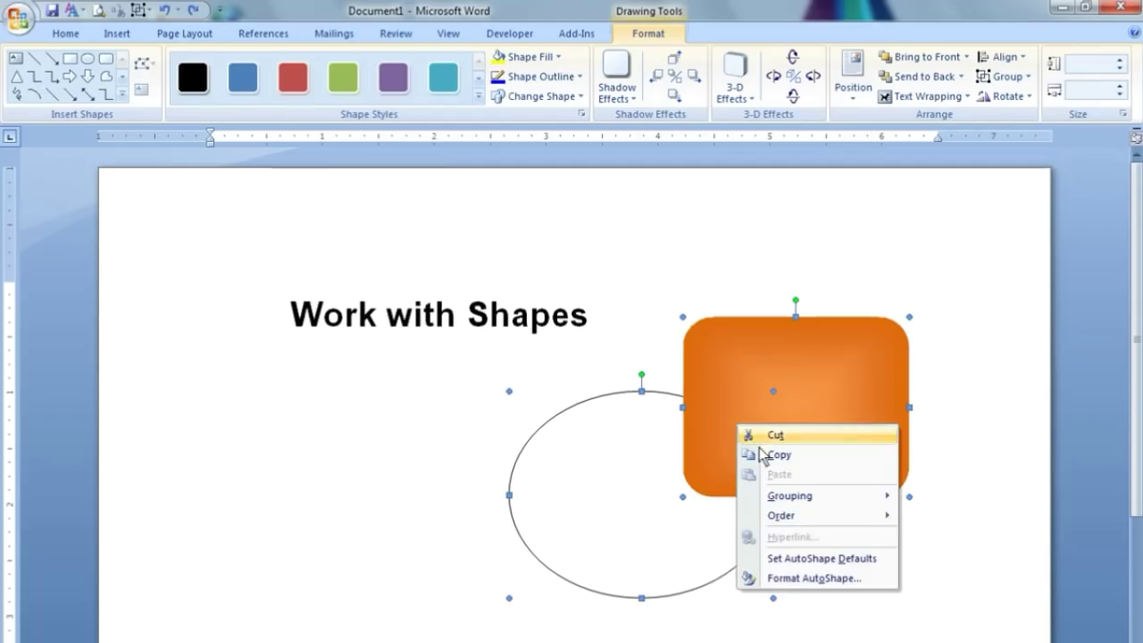
mouse_move(789, 496)
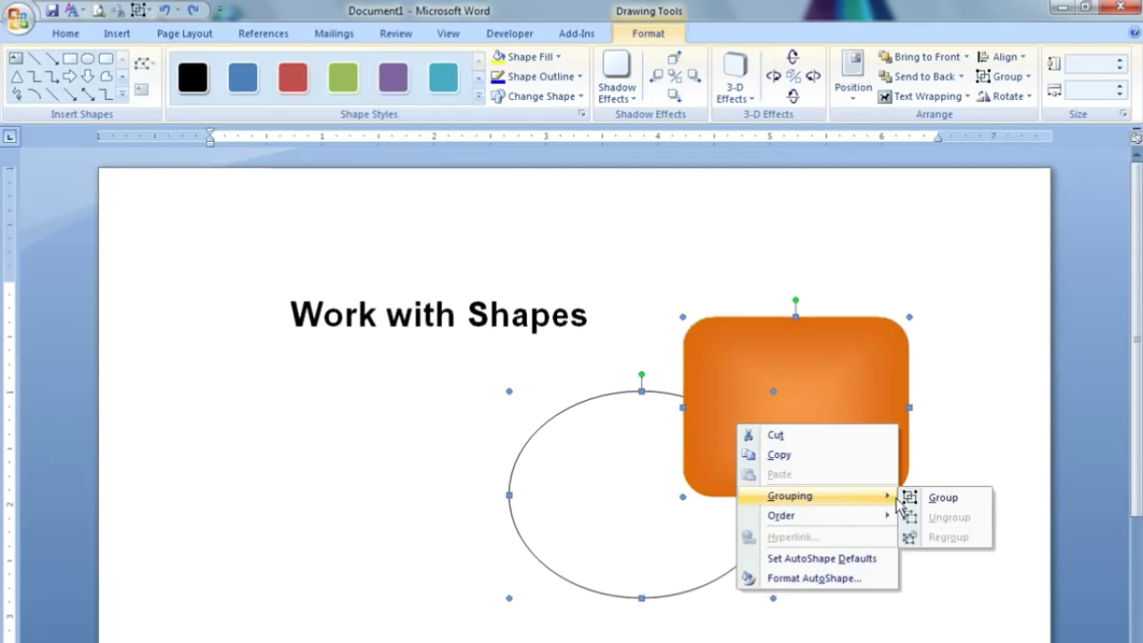
left_click(942, 497)
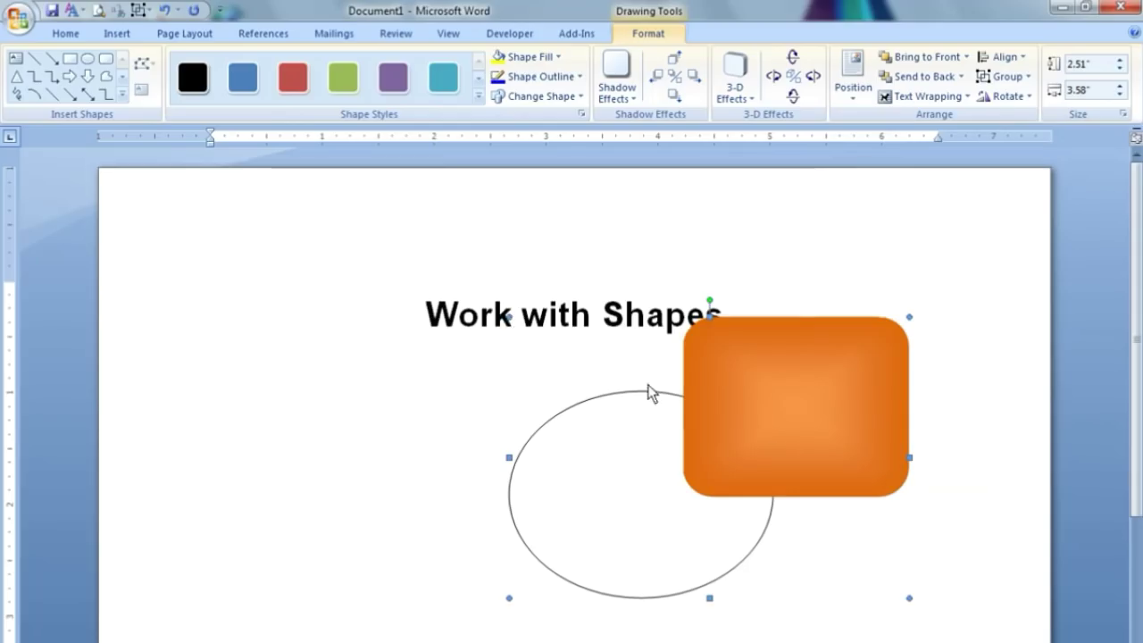
left_click(750, 428, "shift")
left_click_drag(750, 427, 601, 530)
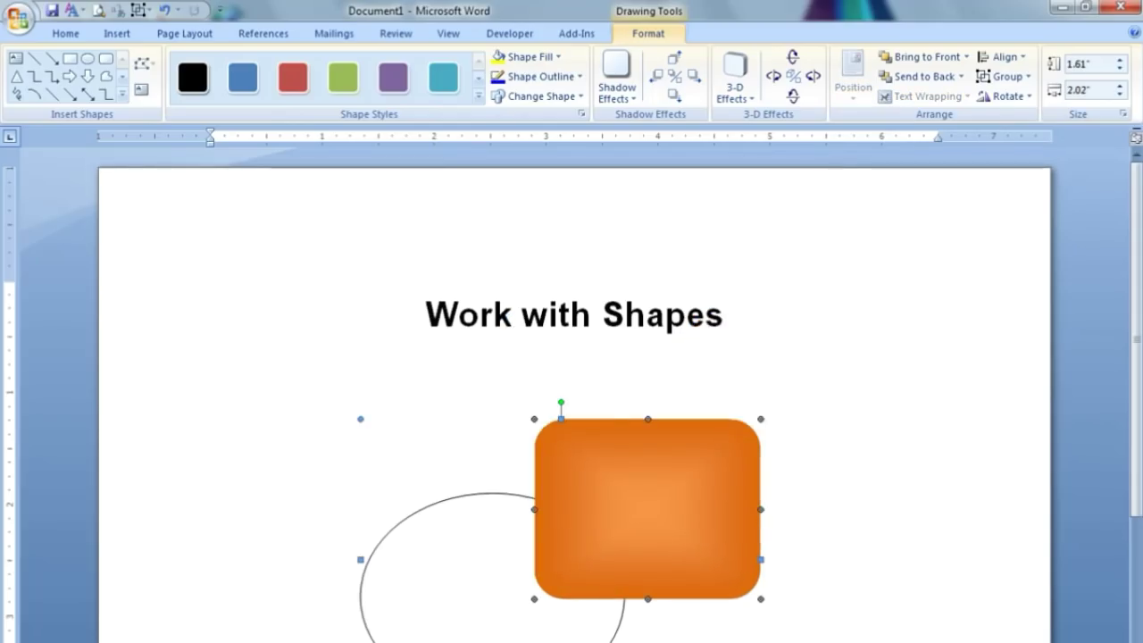
left_click(575, 396)
left_click(578, 548)
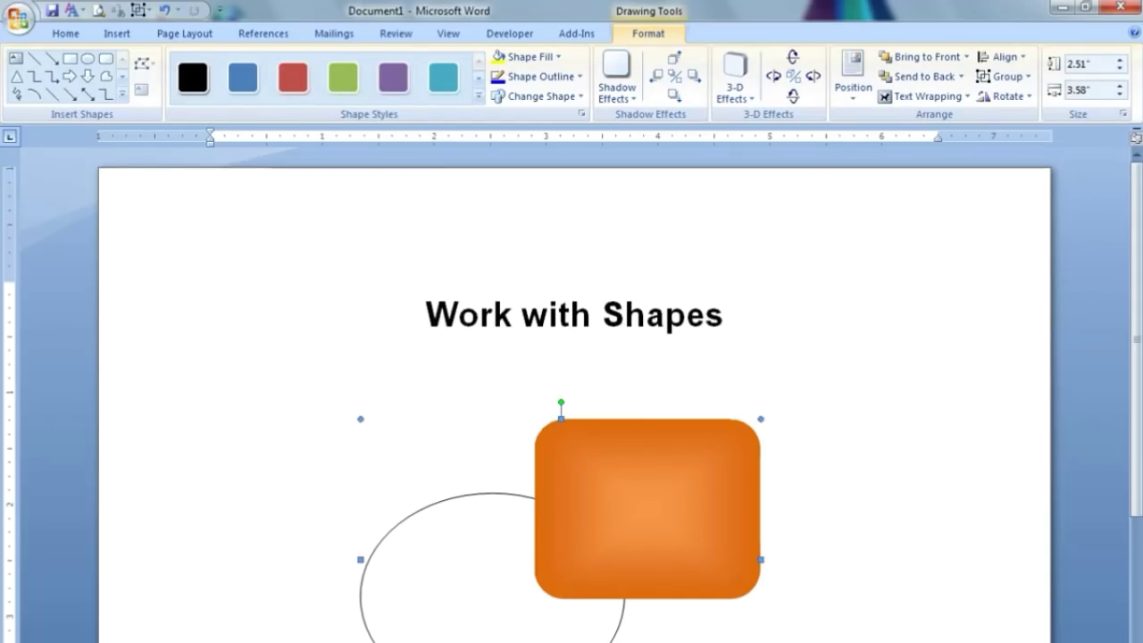
Step: Reposition the grouped shapes so they sit below the centred title
left_click(580, 506)
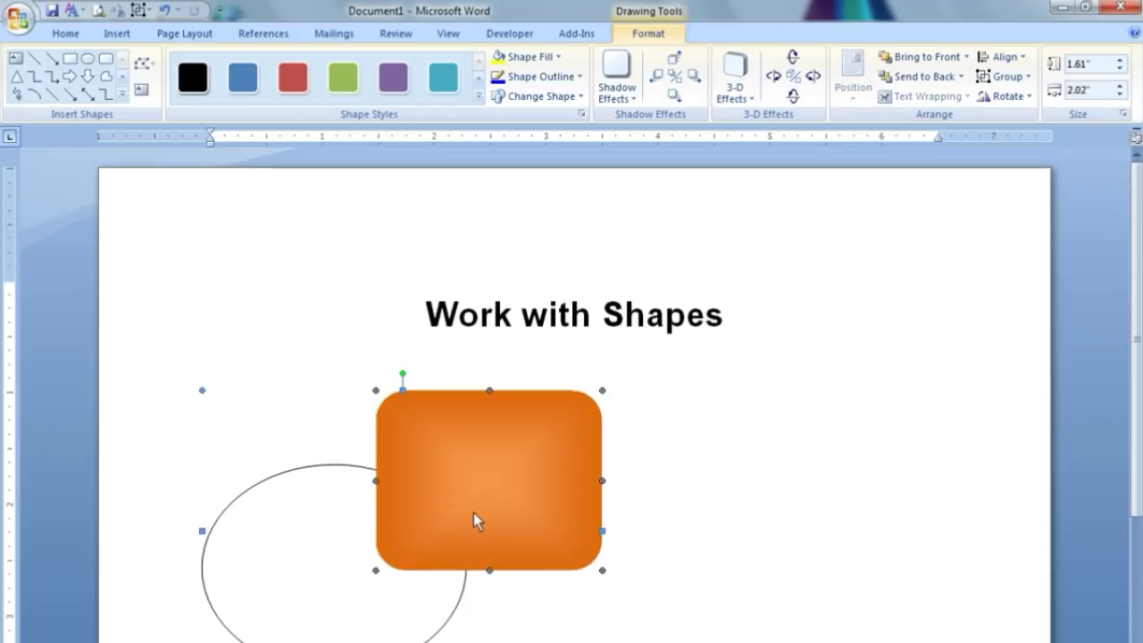
mouse_move(762, 488)
left_mouse_down()
mouse_move(672, 568)
mouse_move(540, 597)
left_mouse_up()
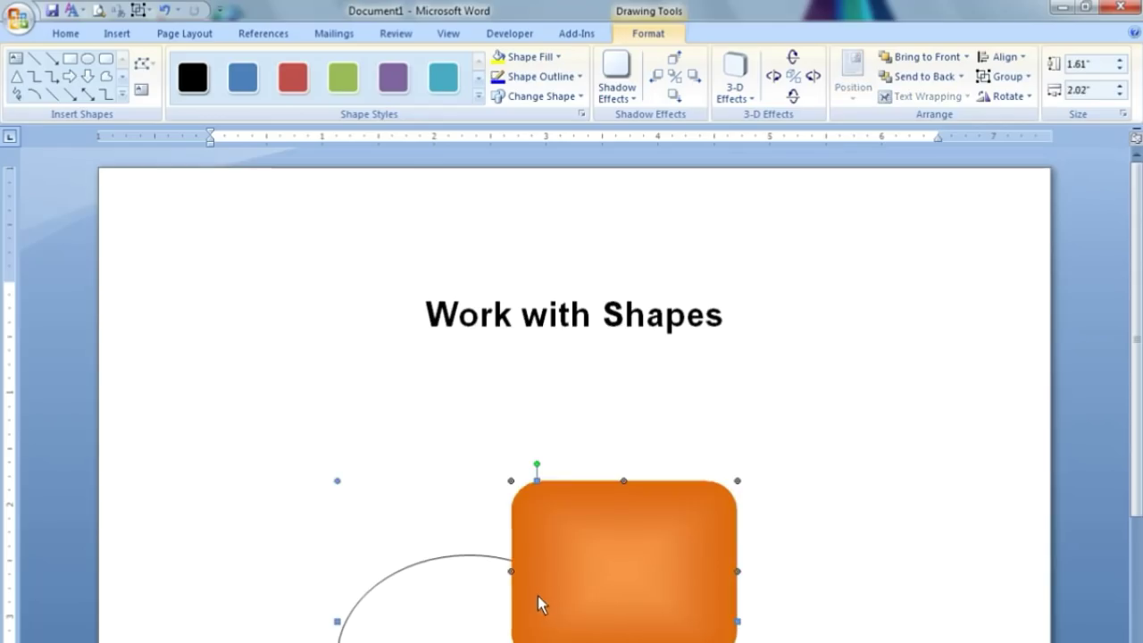
left_click_drag(459, 641, 322, 478)
mouse_move(355, 566)
left_mouse_down()
mouse_move(734, 642)
mouse_move(557, 640)
left_mouse_up()
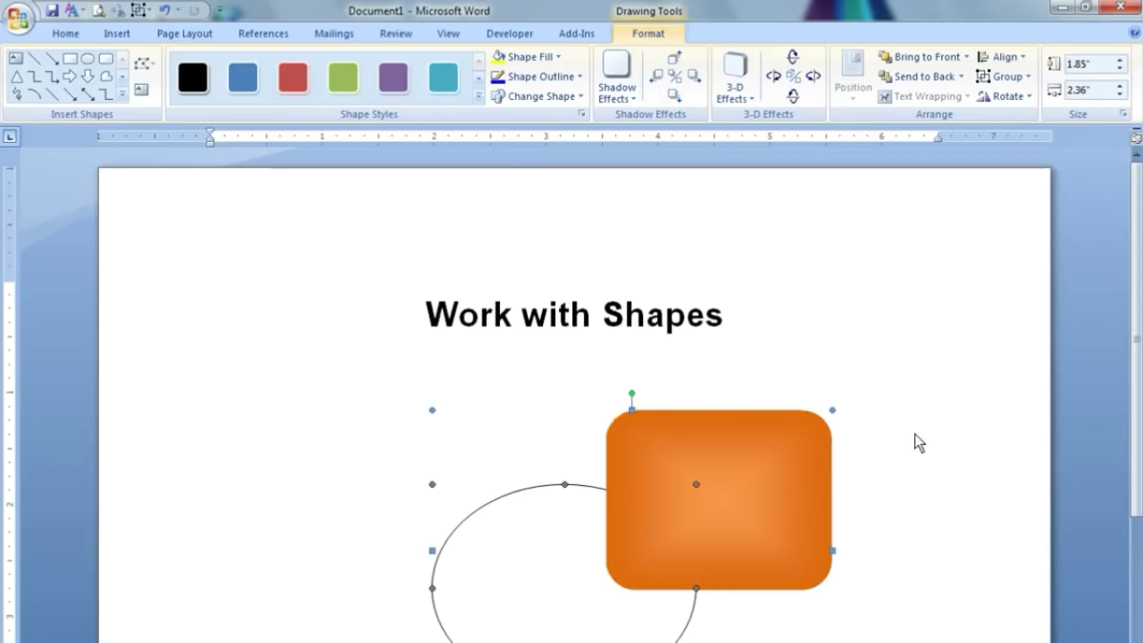
left_click(824, 473)
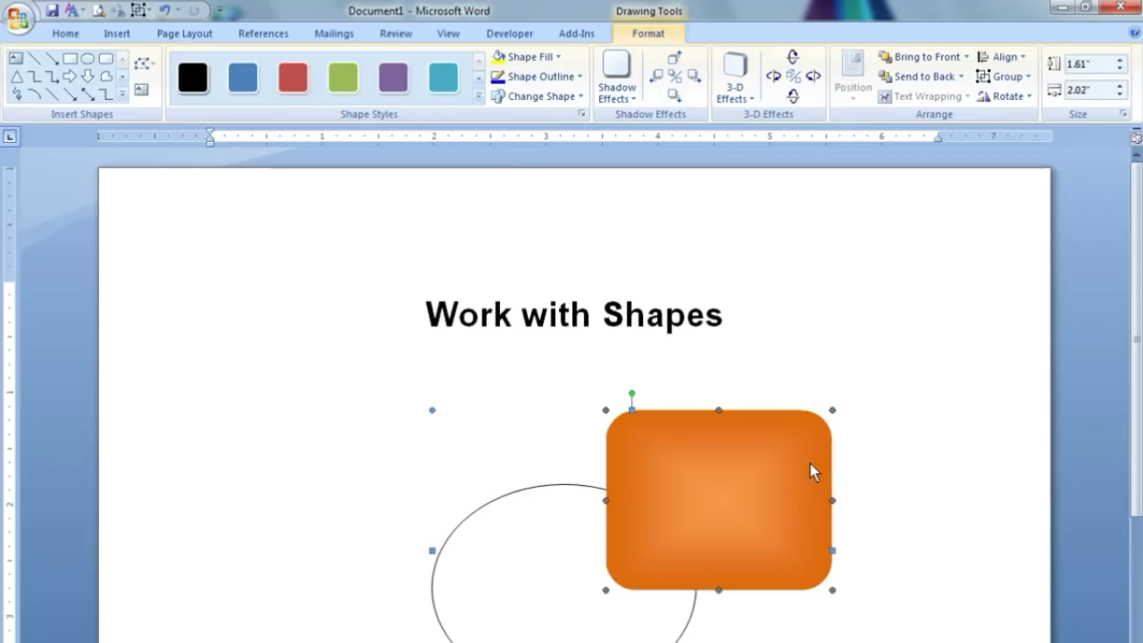
scroll(614, 503, "down", 1)
Step: Ungroup the shapes via Grouping > Ungroup and move the rounded rectangle up and right
right_click(564, 436)
mouse_move(619, 529)
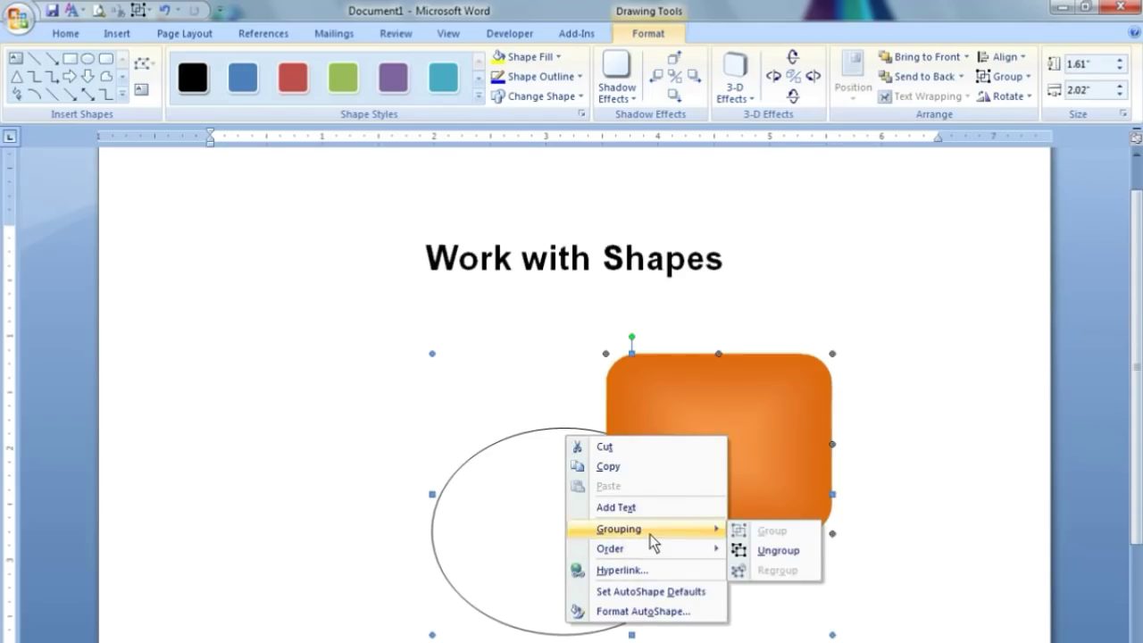
left_click(794, 551)
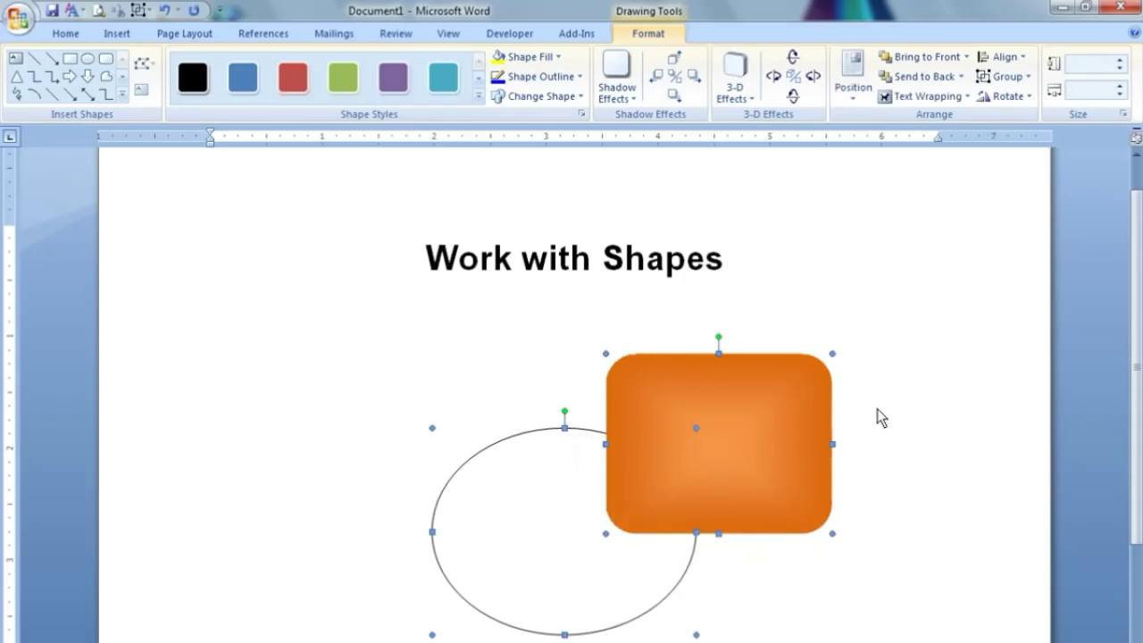
left_click_drag(652, 492, 498, 551)
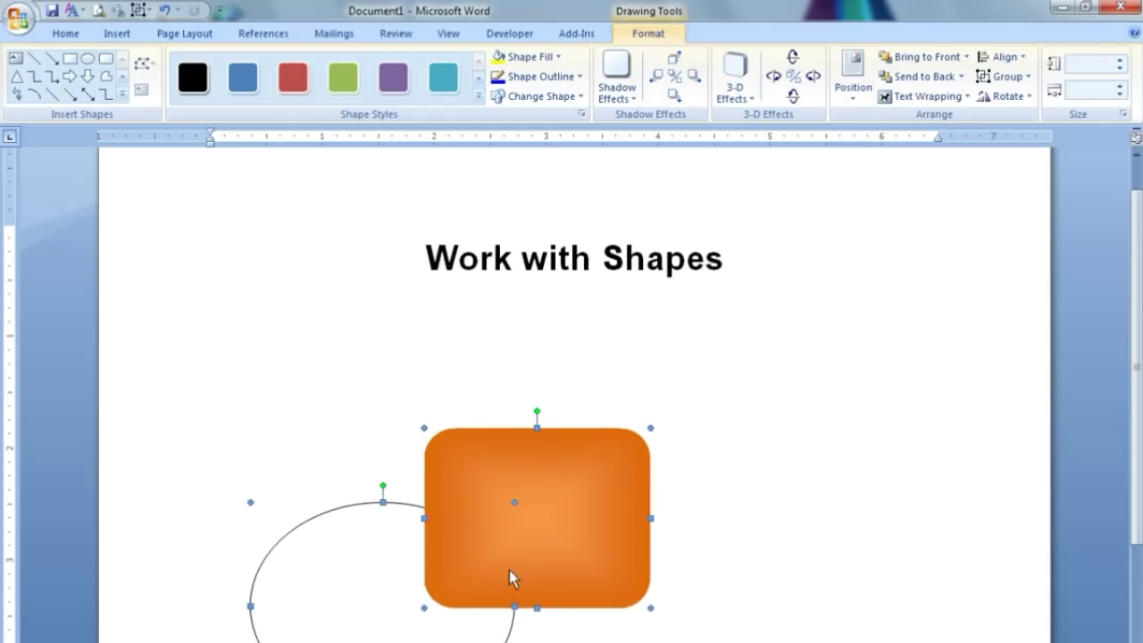
left_click(871, 516)
left_click(581, 461)
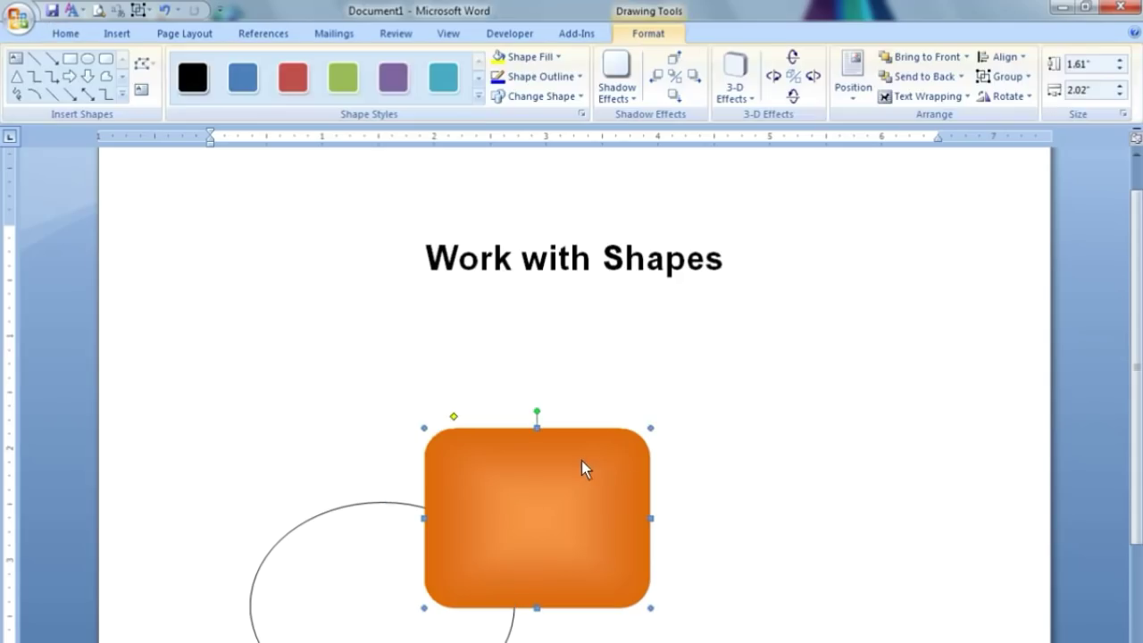
left_click_drag(560, 490, 679, 451)
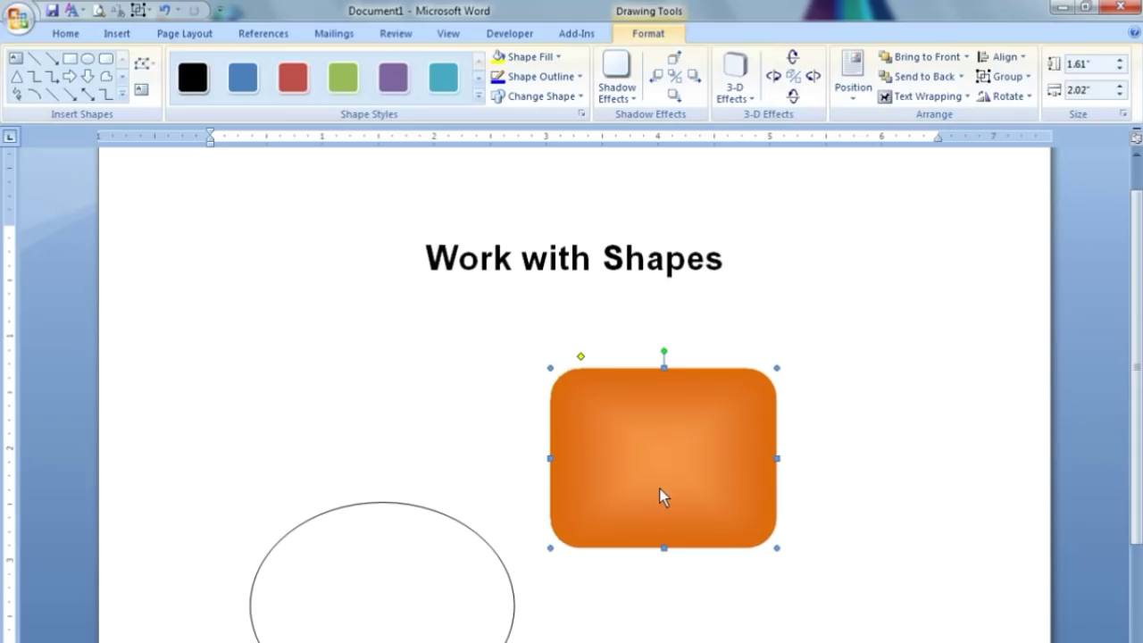
Step: Centre the oval beneath the rectangle and widen it to 3.37 inches
left_click(434, 613)
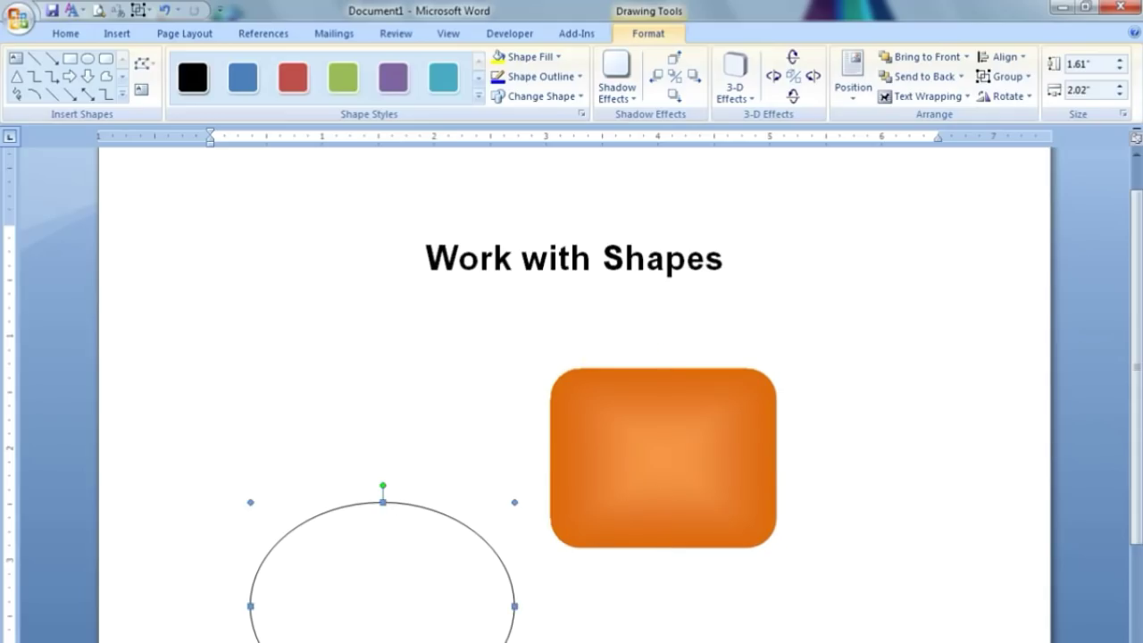
mouse_move(384, 571)
left_mouse_down()
mouse_move(671, 621)
mouse_move(686, 639)
left_mouse_up()
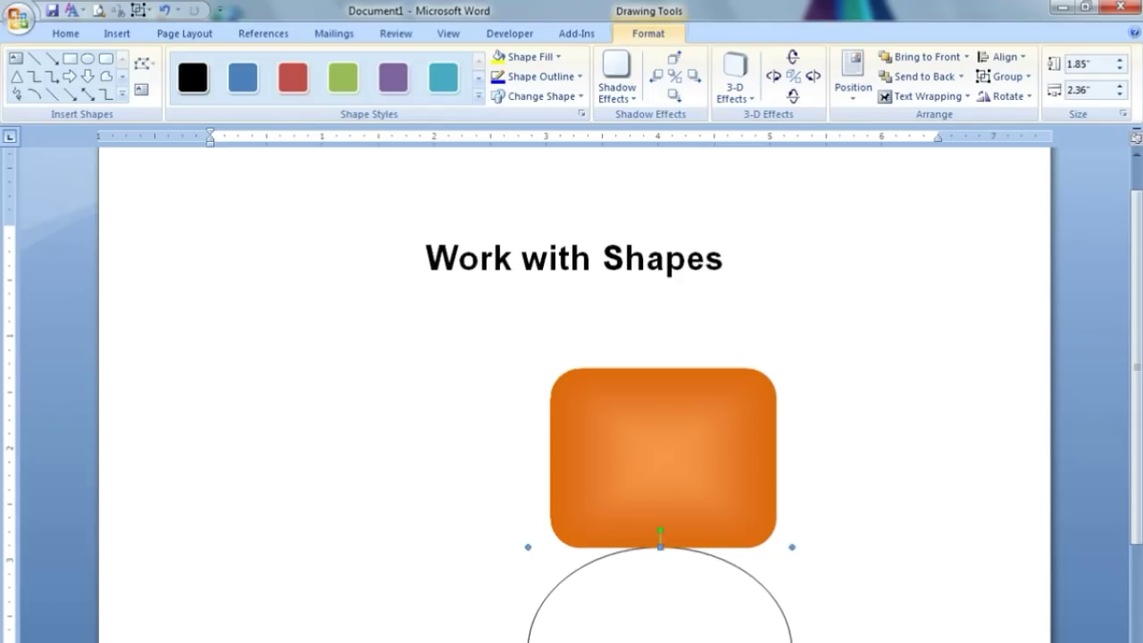
left_click_drag(686, 639, 694, 640)
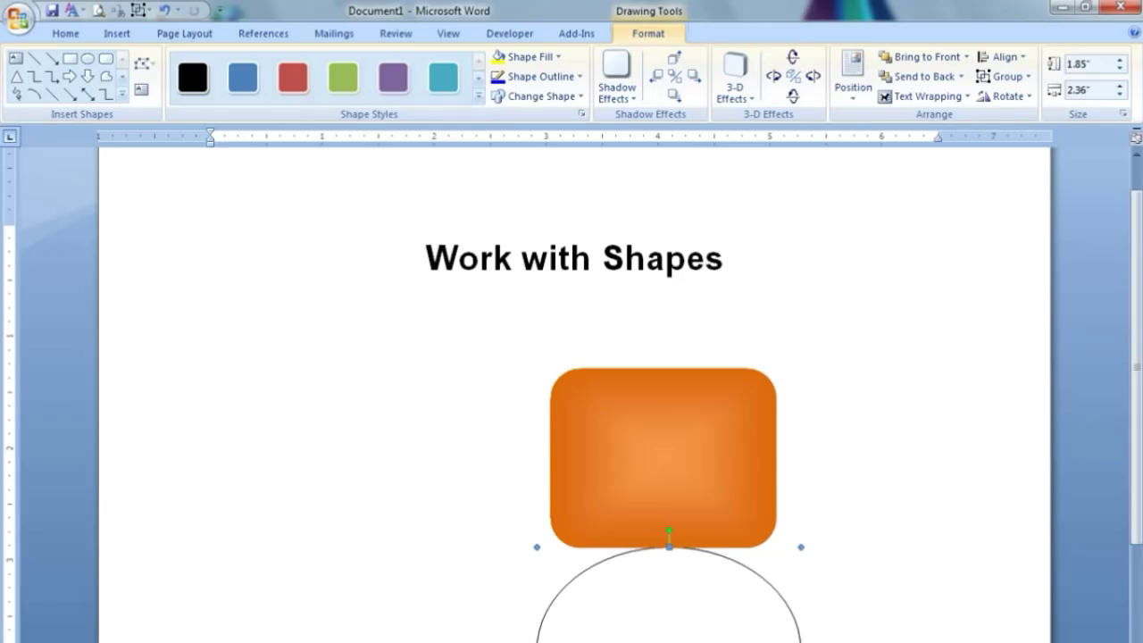
left_click_drag(801, 642, 849, 642)
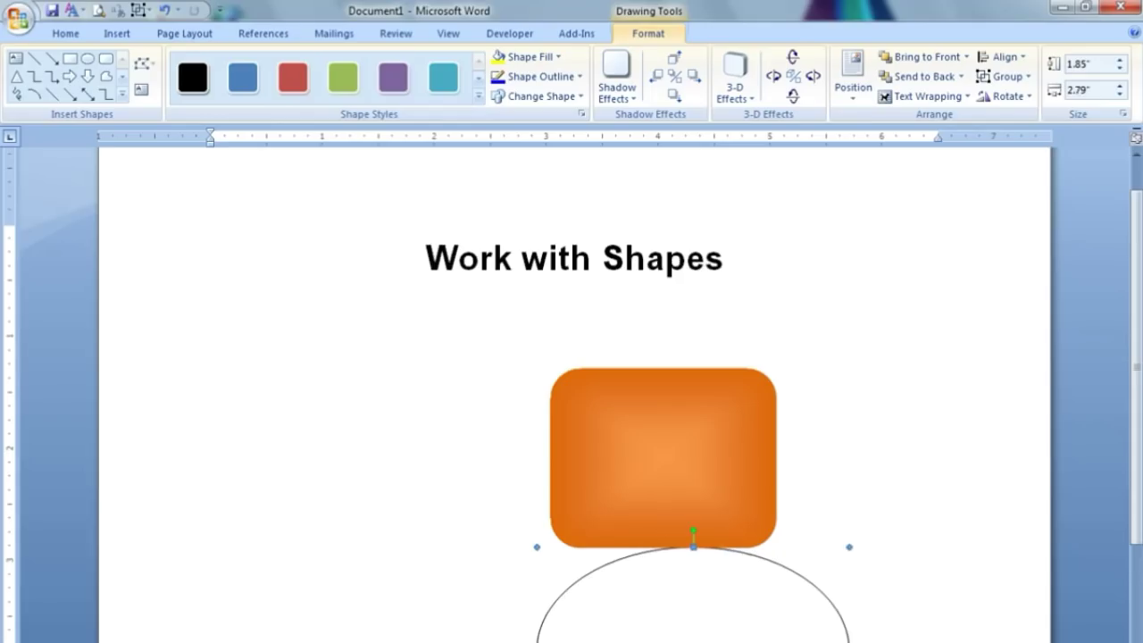
left_click_drag(537, 642, 472, 642)
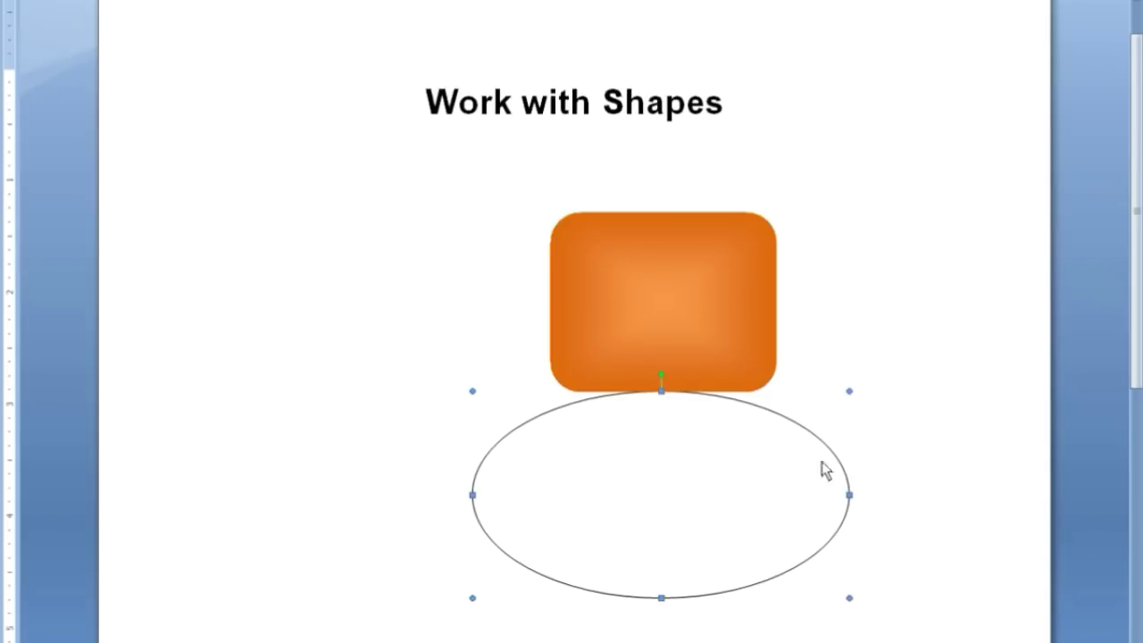
Step: Regroup the rectangle and oval, move the group left, and shrink it to a small pair
right_click(693, 443)
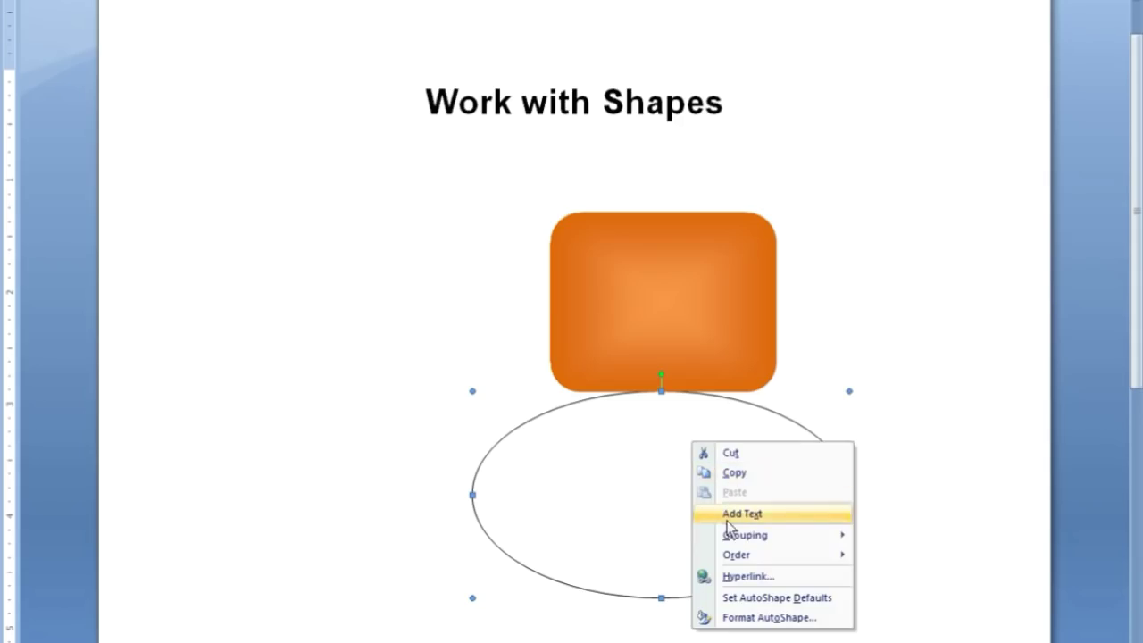
mouse_move(746, 535)
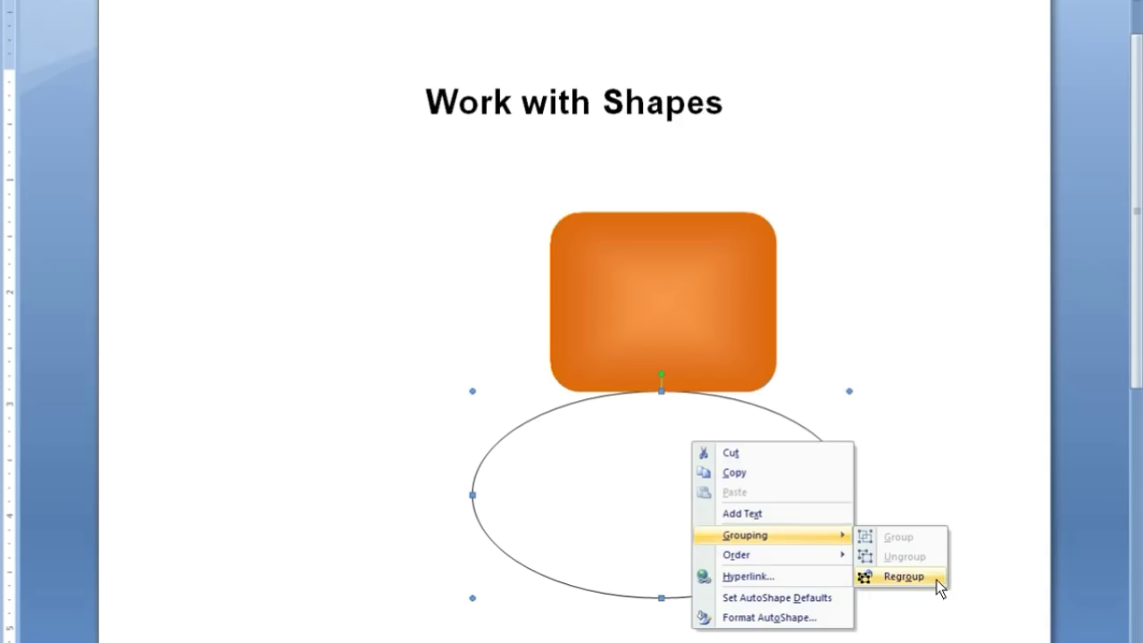
left_click(904, 577)
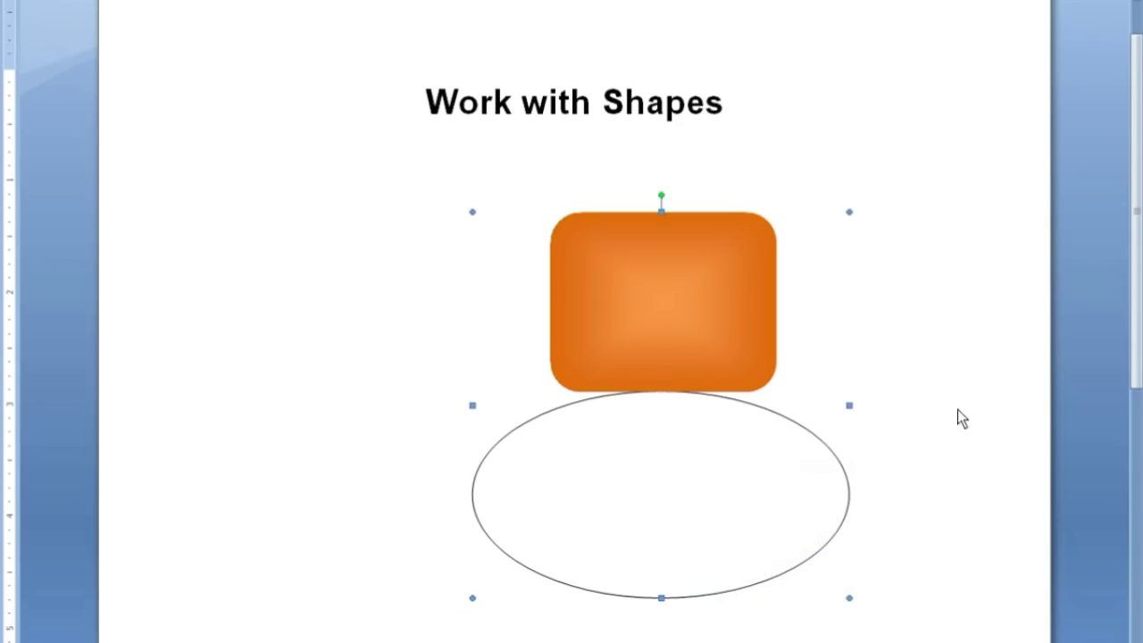
mouse_move(678, 357)
left_mouse_down()
mouse_move(452, 332)
mouse_move(724, 360)
mouse_move(482, 367)
left_mouse_up()
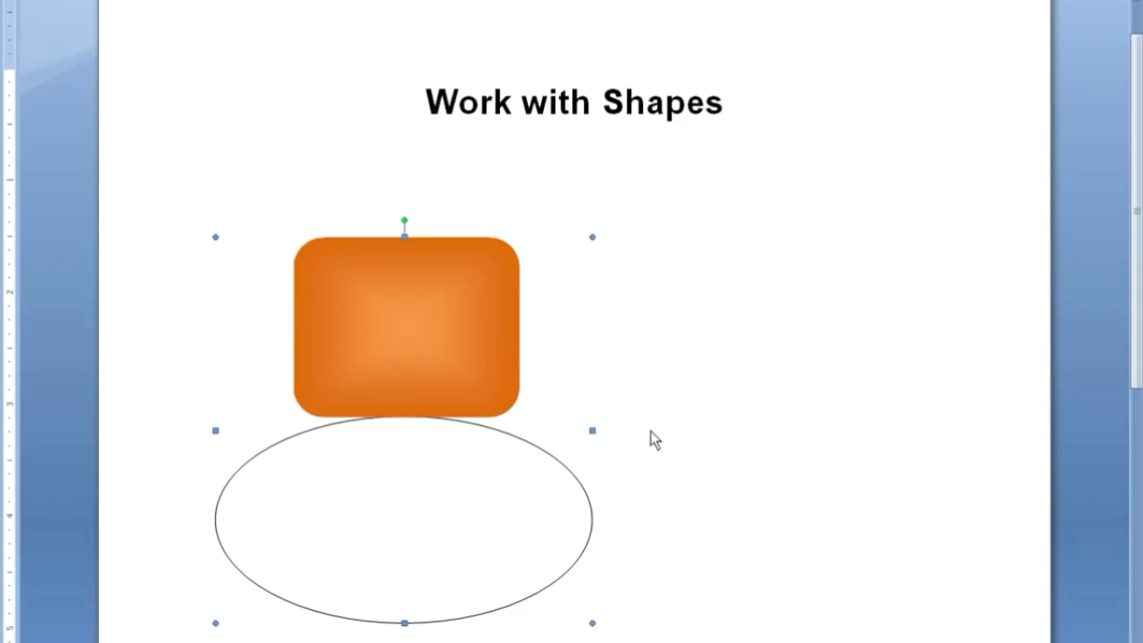
left_click_drag(592, 431, 779, 438)
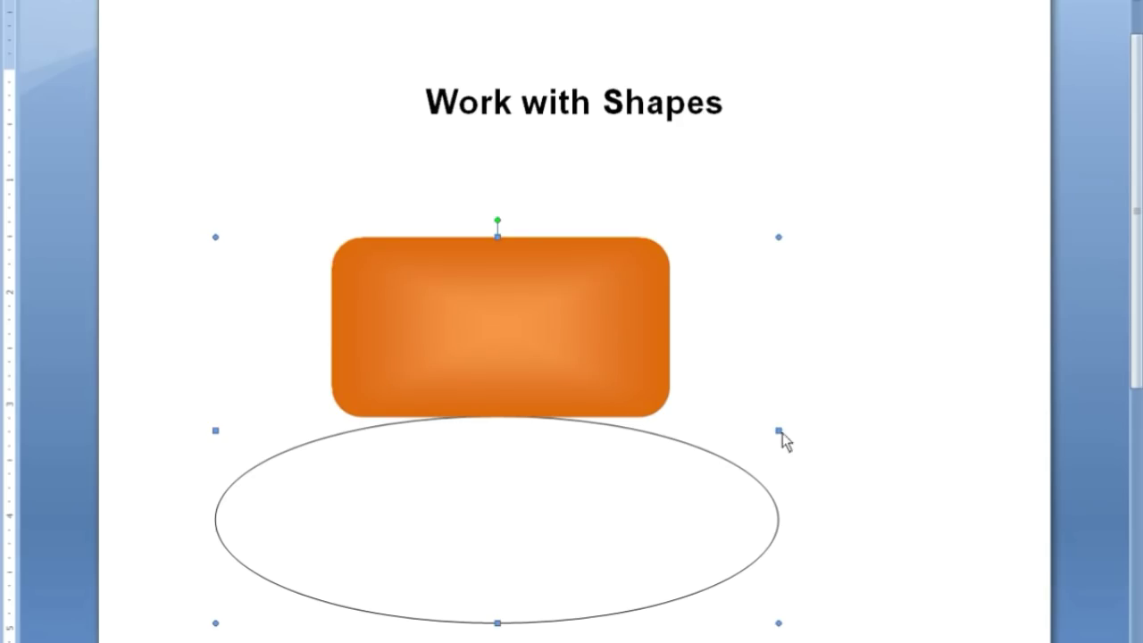
left_click_drag(778, 623, 403, 355)
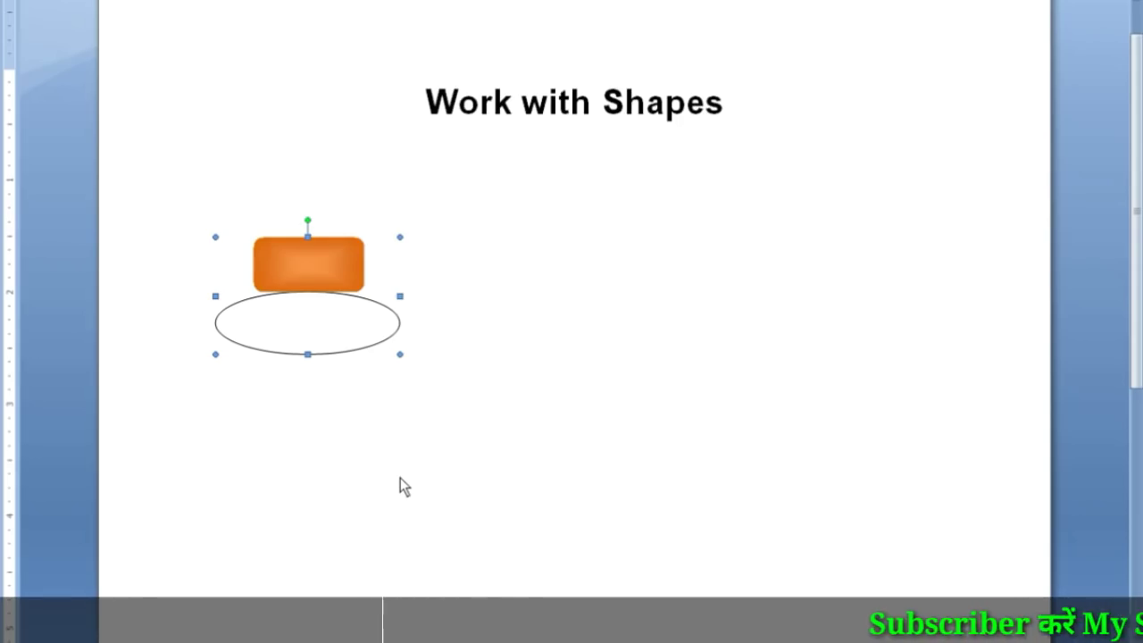
Step: Draw two outline rectangles below the group, the first tall and narrow at 1.47" by 0.4"
left_click(395, 476)
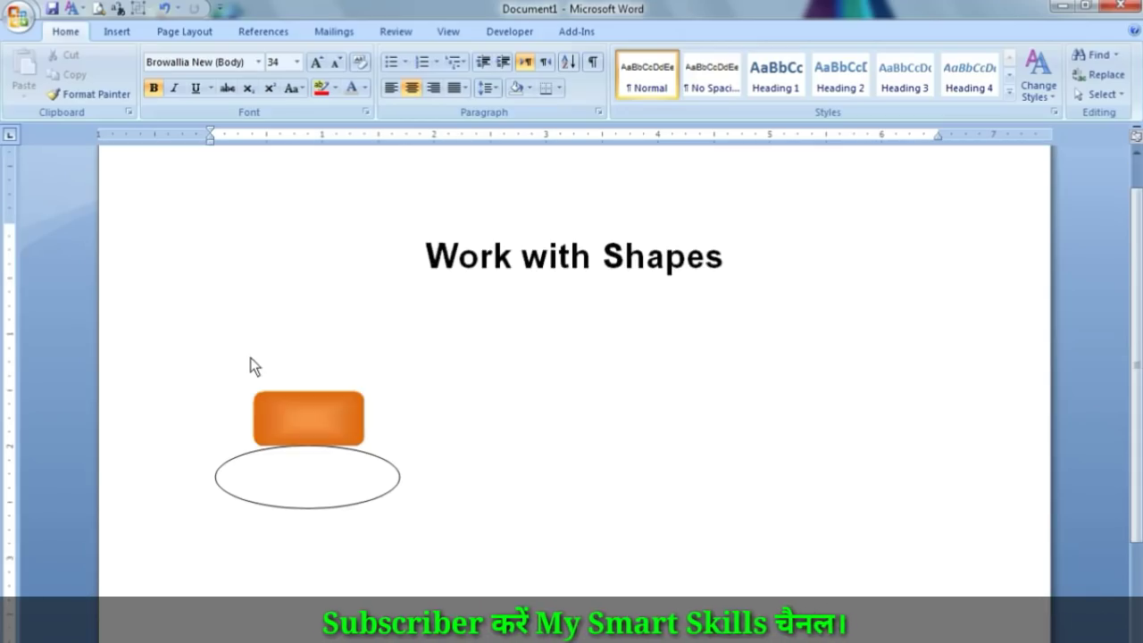
left_click(117, 31)
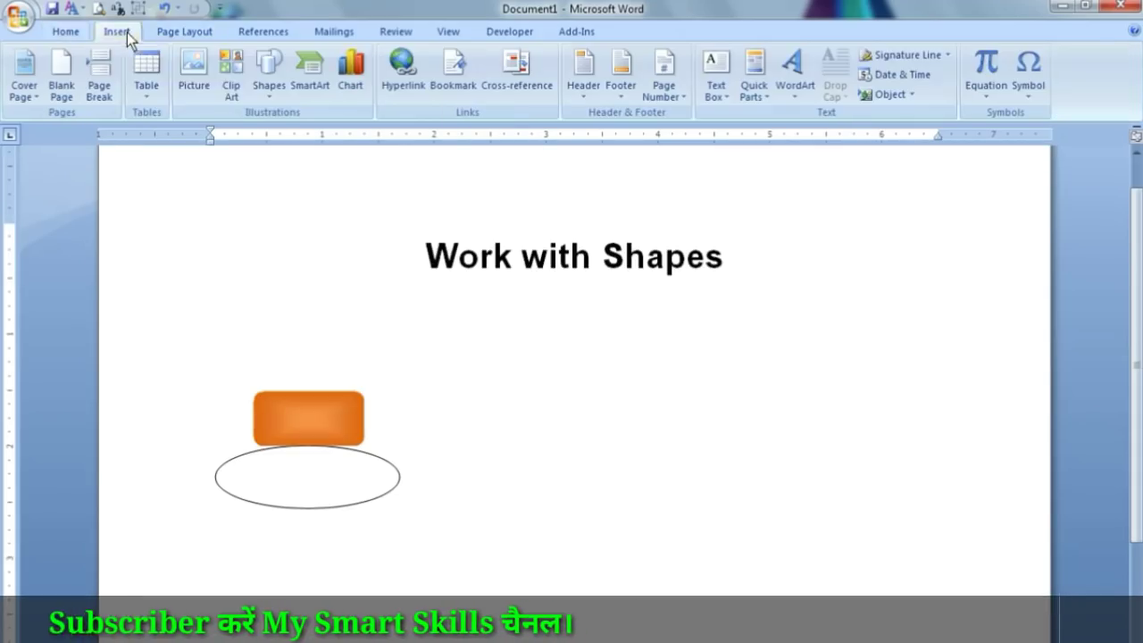
left_click(268, 71)
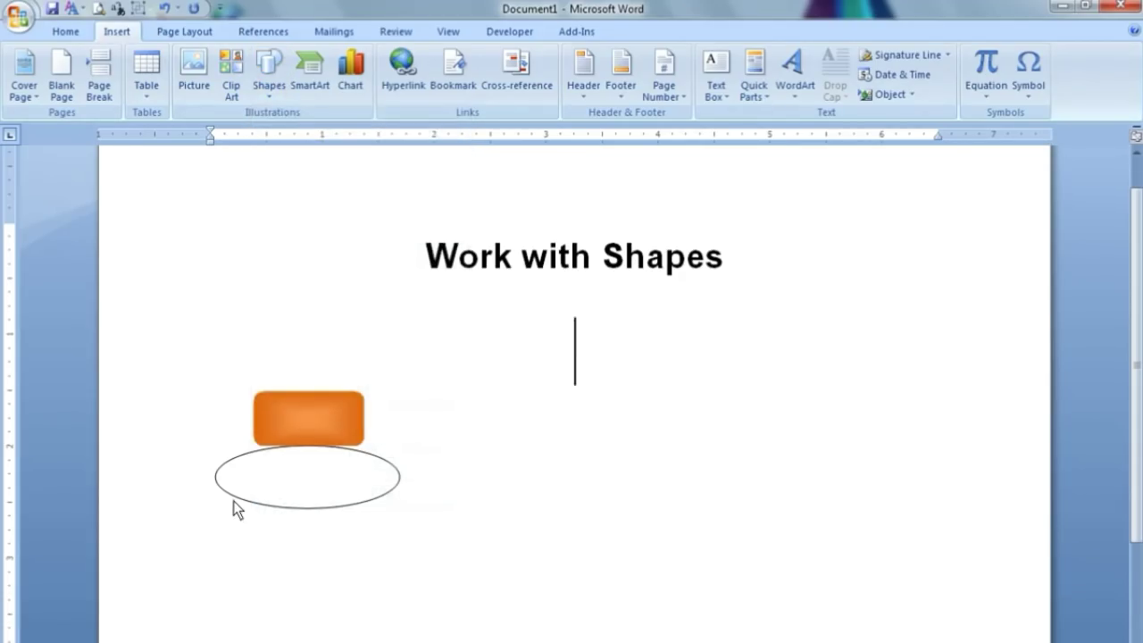
left_click_drag(233, 498, 266, 640)
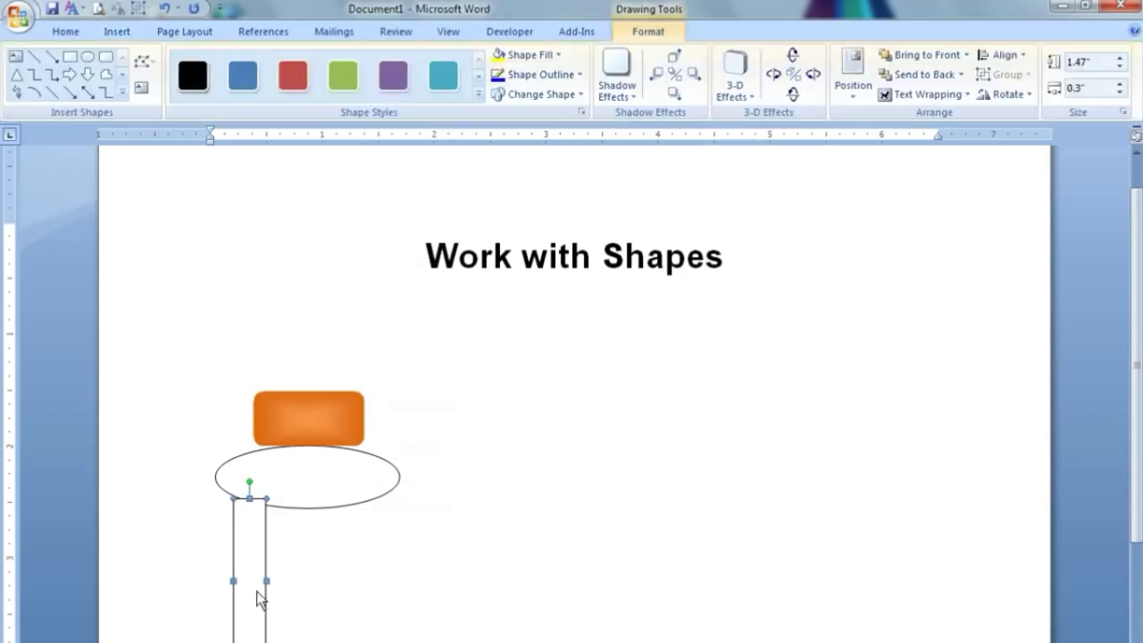
left_click_drag(258, 592, 369, 615)
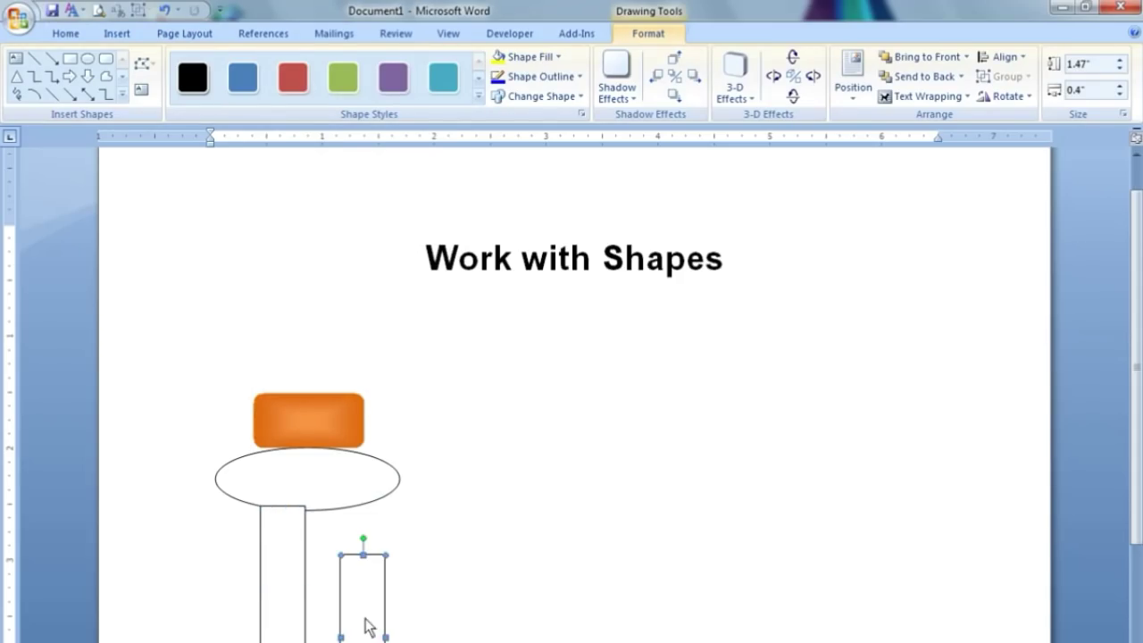